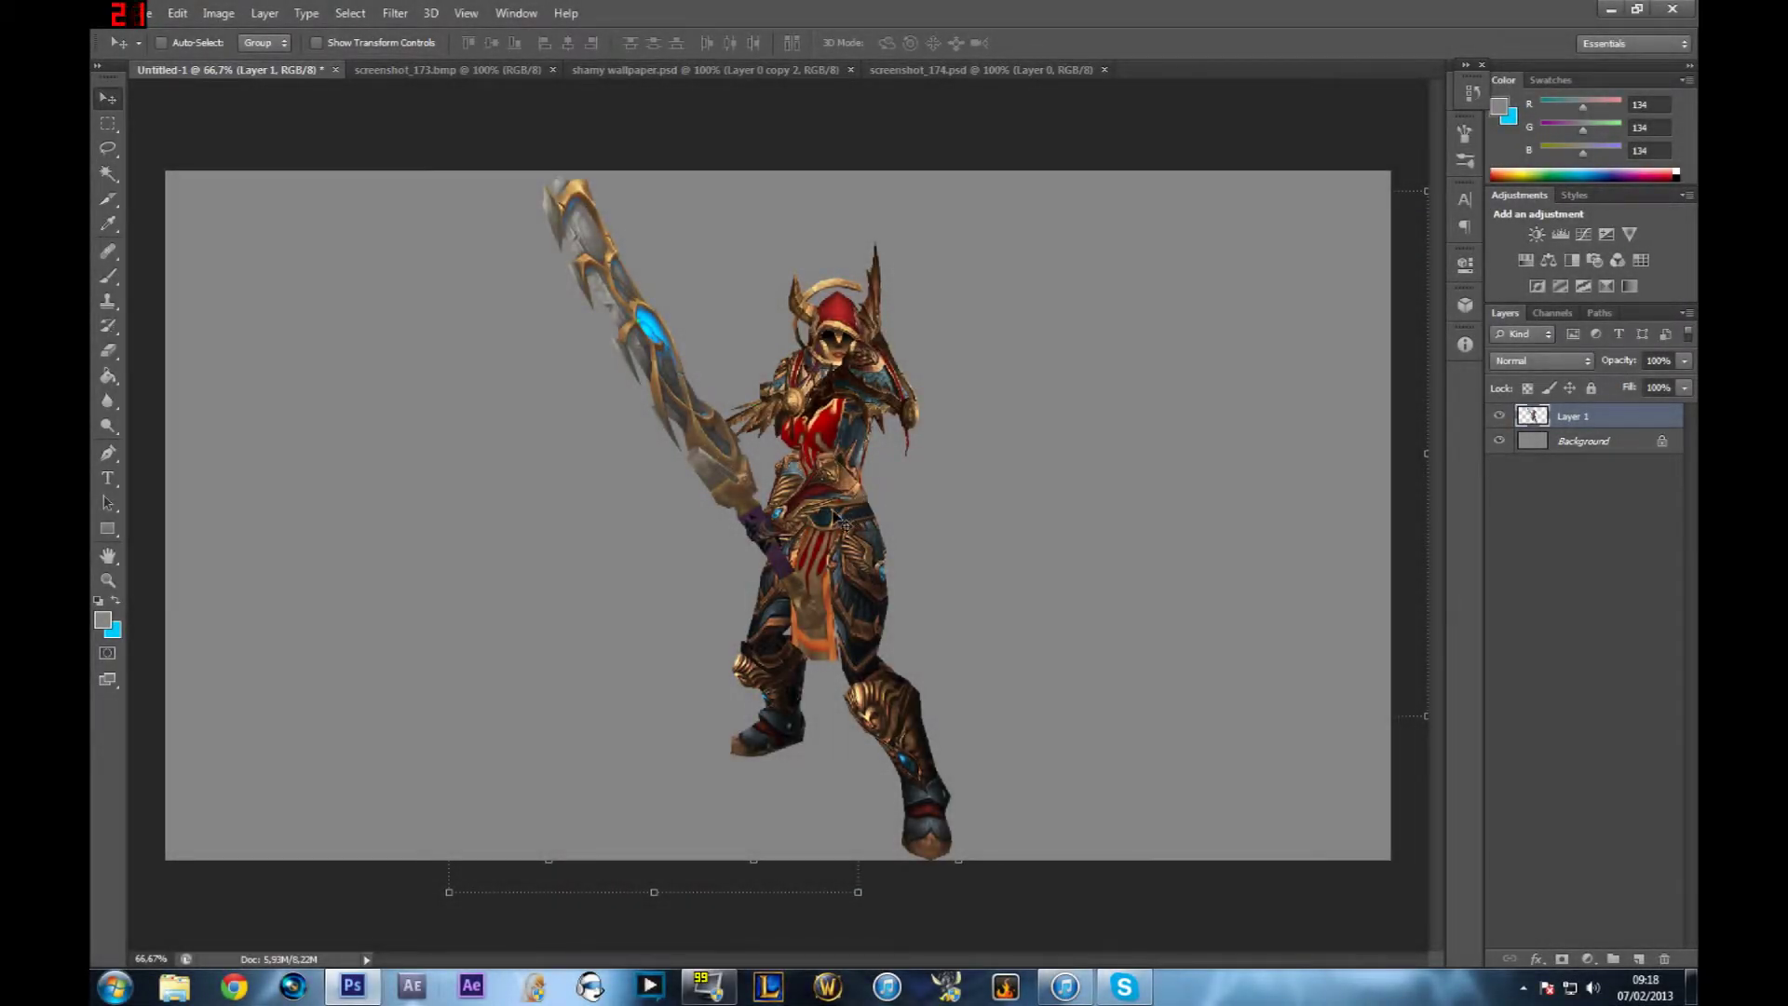
# Move the character render on Layer 1 about 43 px to the left.
pyautogui.moveTo(838, 505)
pyautogui.mouseDown()
pyautogui.moveTo(955, 467)
pyautogui.moveTo(801, 500)
pyautogui.moveTo(849, 501)
pyautogui.moveTo(813, 513)
pyautogui.mouseUp()
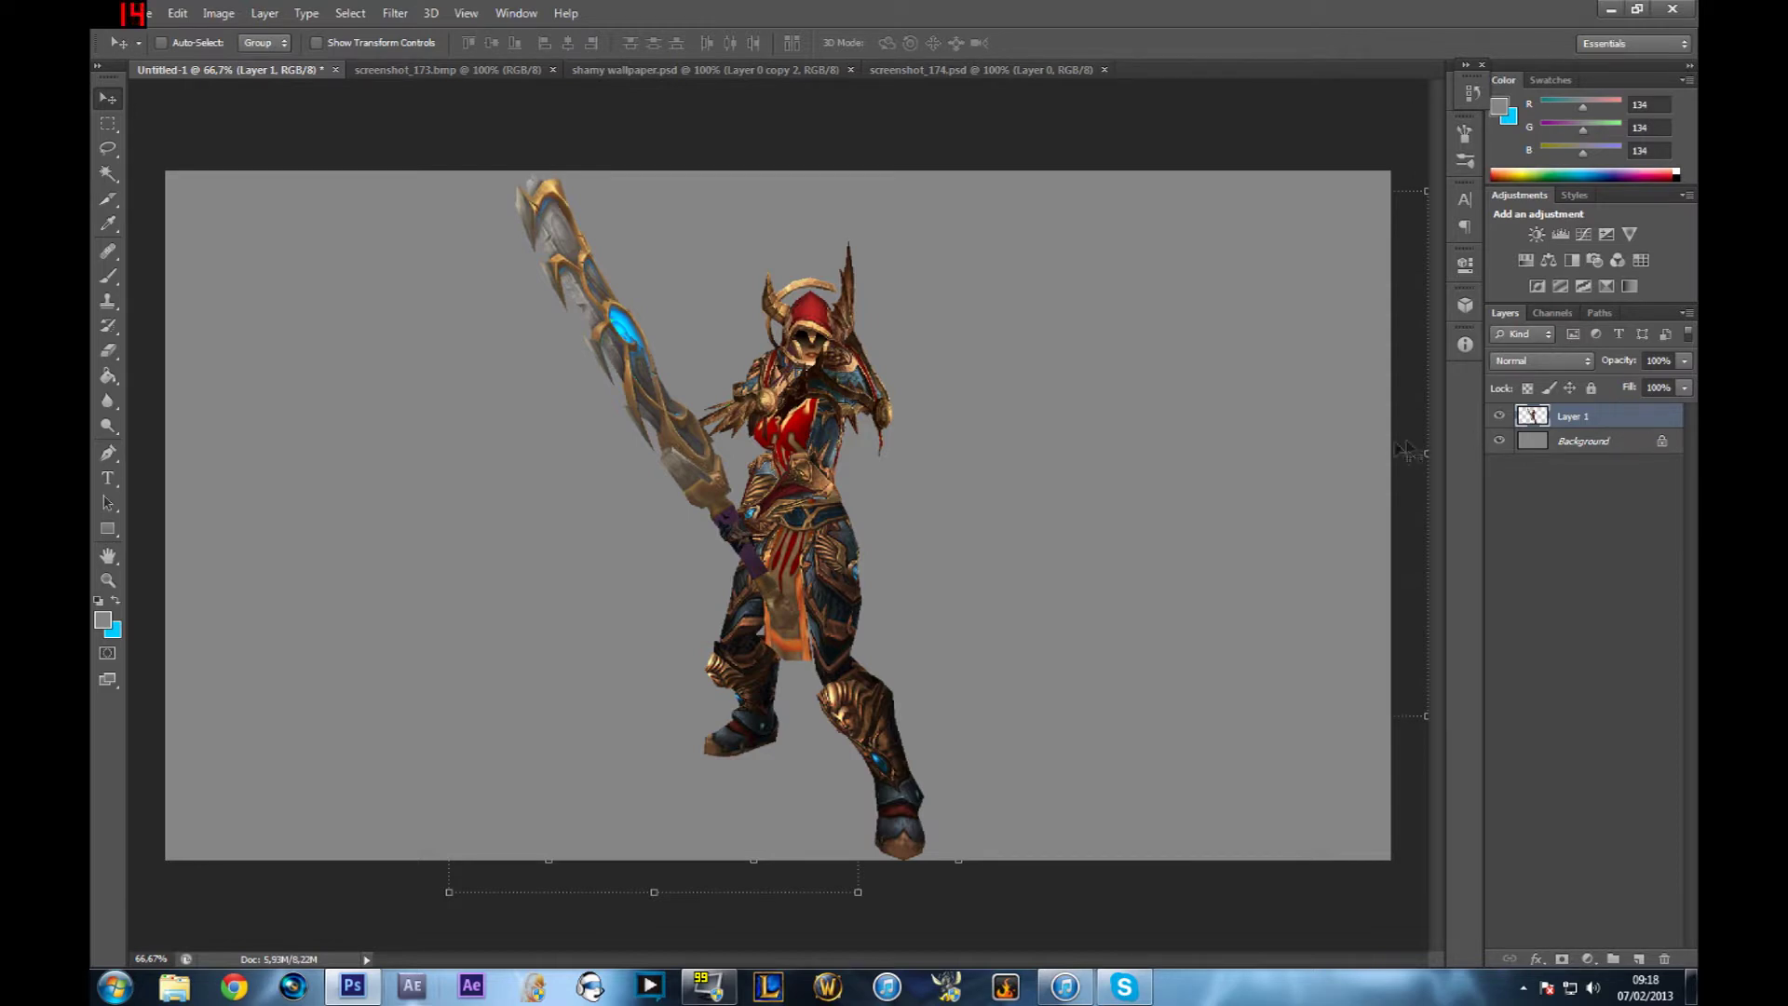
pyautogui.moveTo(772, 470); pyautogui.dragTo(667, 464)
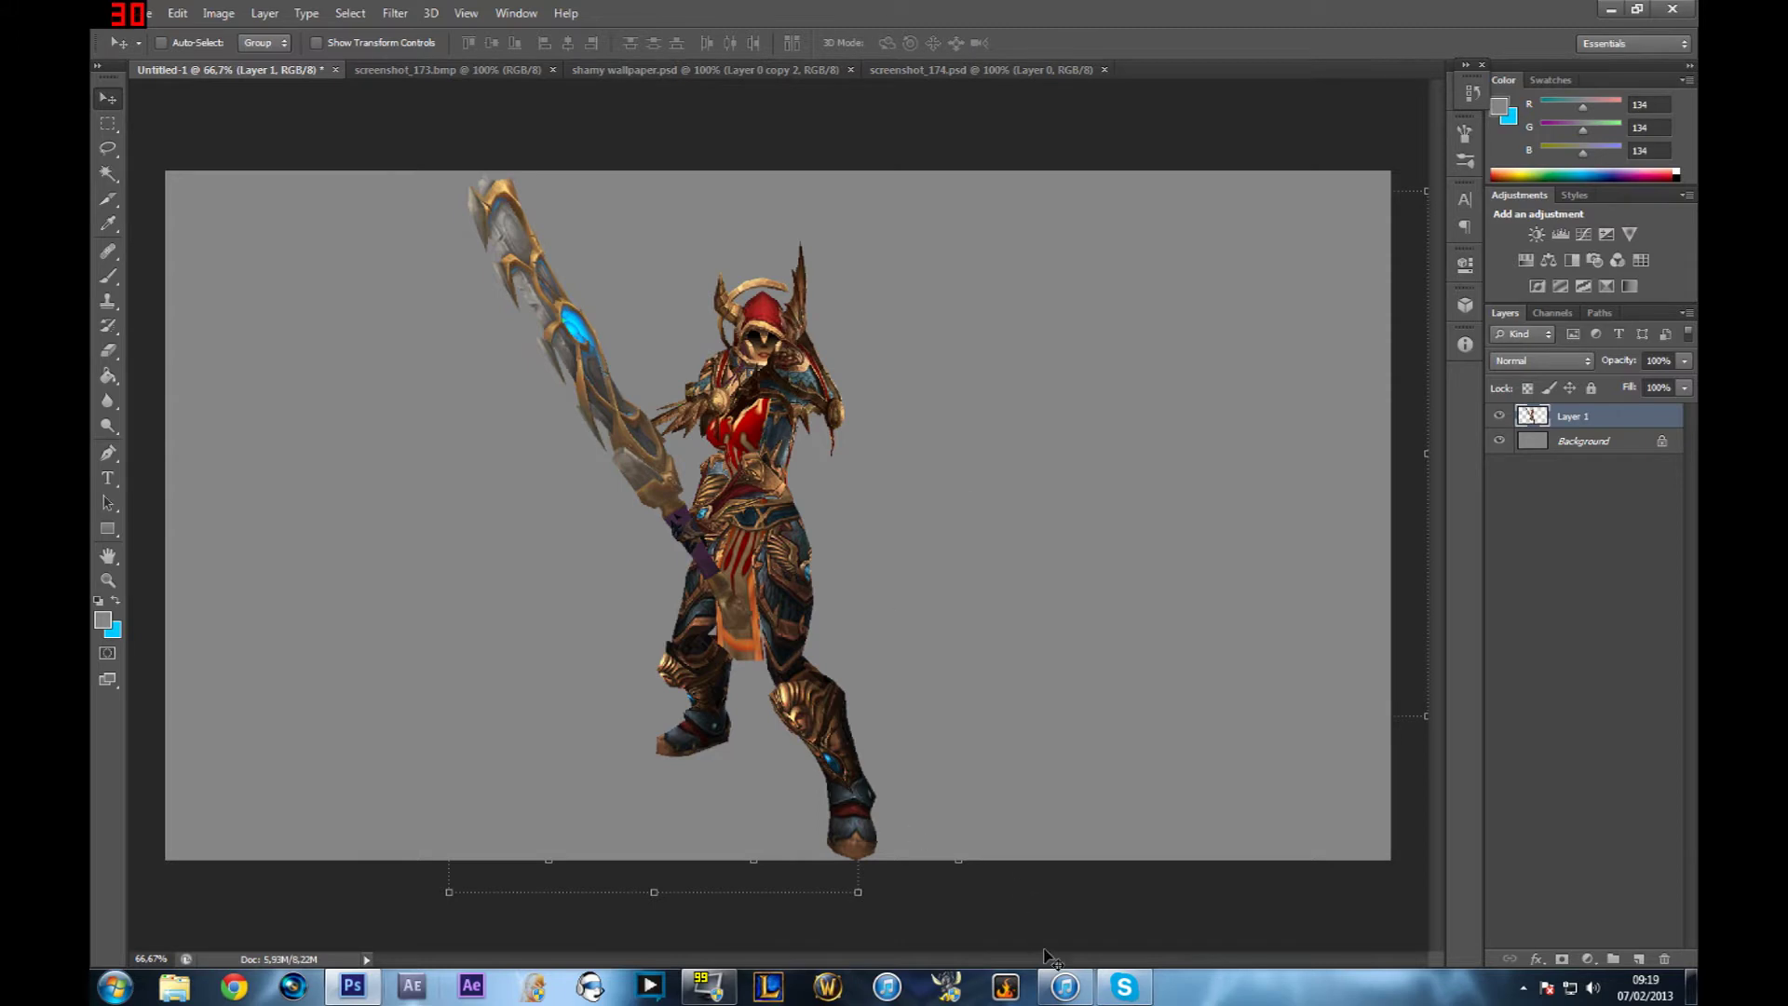
# Duplicate Layer 1 with Ctrl+J to create Layer 1 copy.
pyautogui.hotkey('ctrl', 'j')
pyautogui.rightClick(1576, 427)
pyautogui.click(1639, 417)
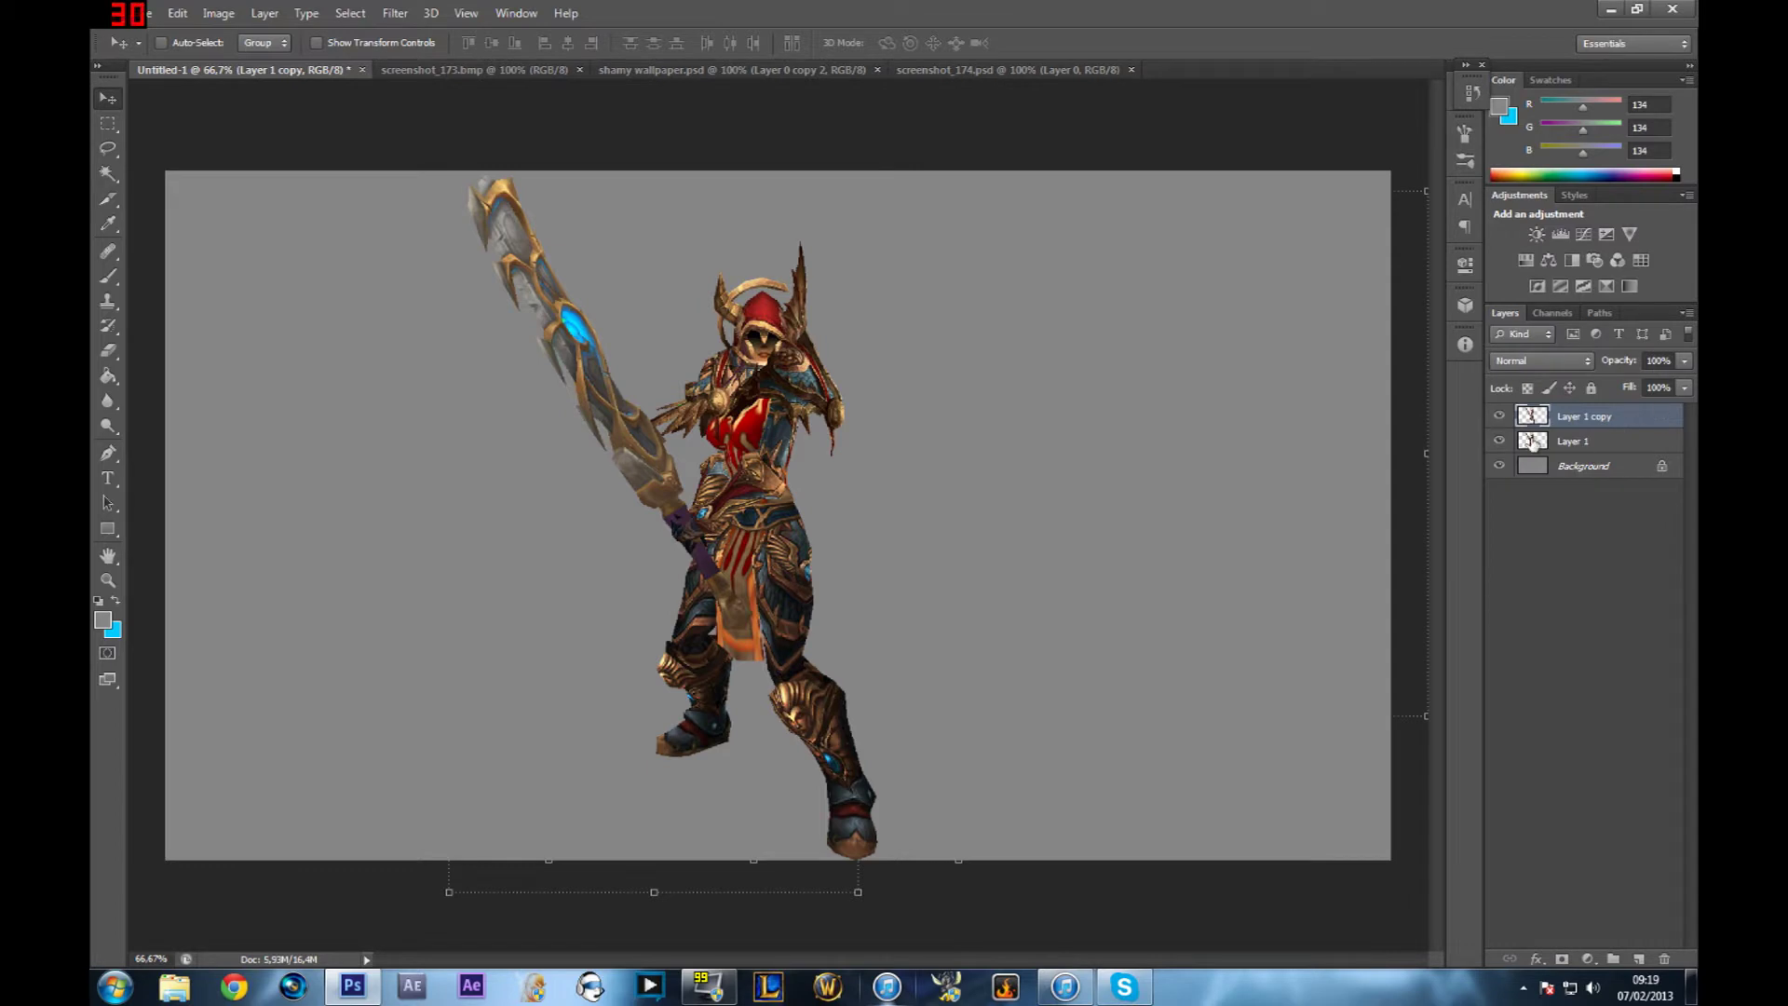
# Select Layer 1 and toggle both layers' visibility to compare them.
pyautogui.click(1614, 445)
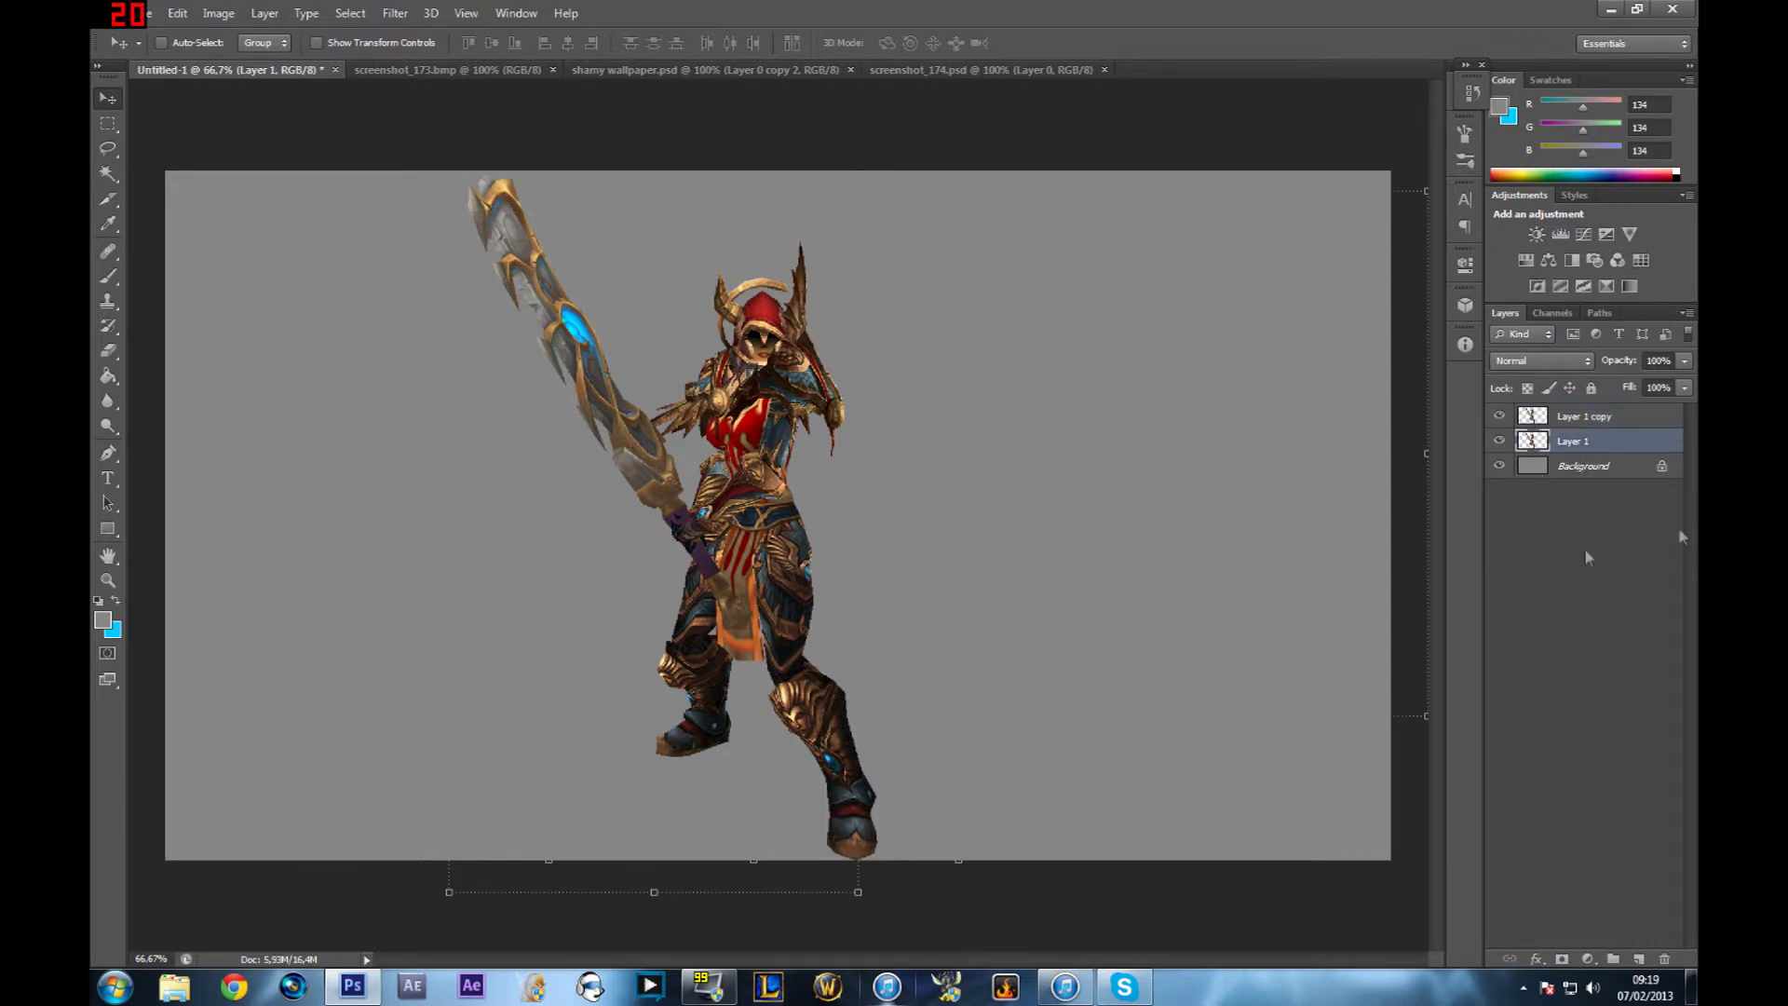
pyautogui.click(1500, 441)
pyautogui.click(1499, 416)
pyautogui.click(1499, 416)
pyautogui.click(1501, 441)
# Apply a Gaussian Blur with a 5,1-pixel radius to the original Layer 1.
pyautogui.click(396, 13)
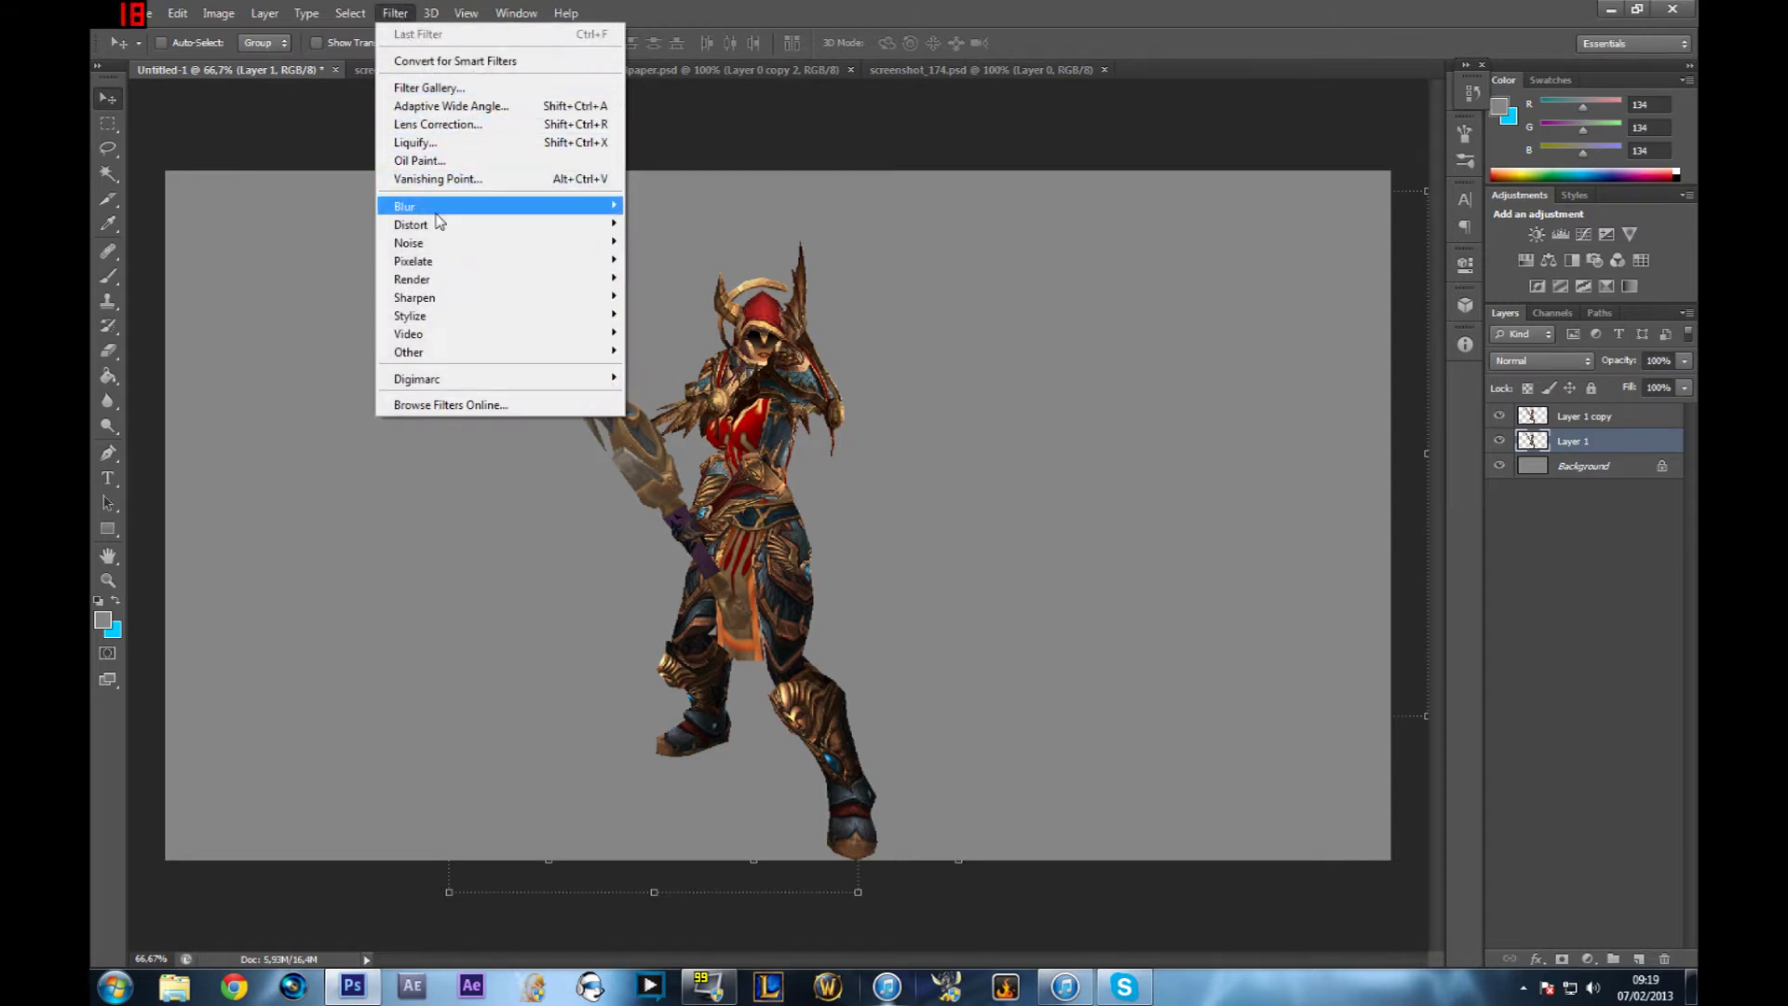
pyautogui.moveTo(451, 213)
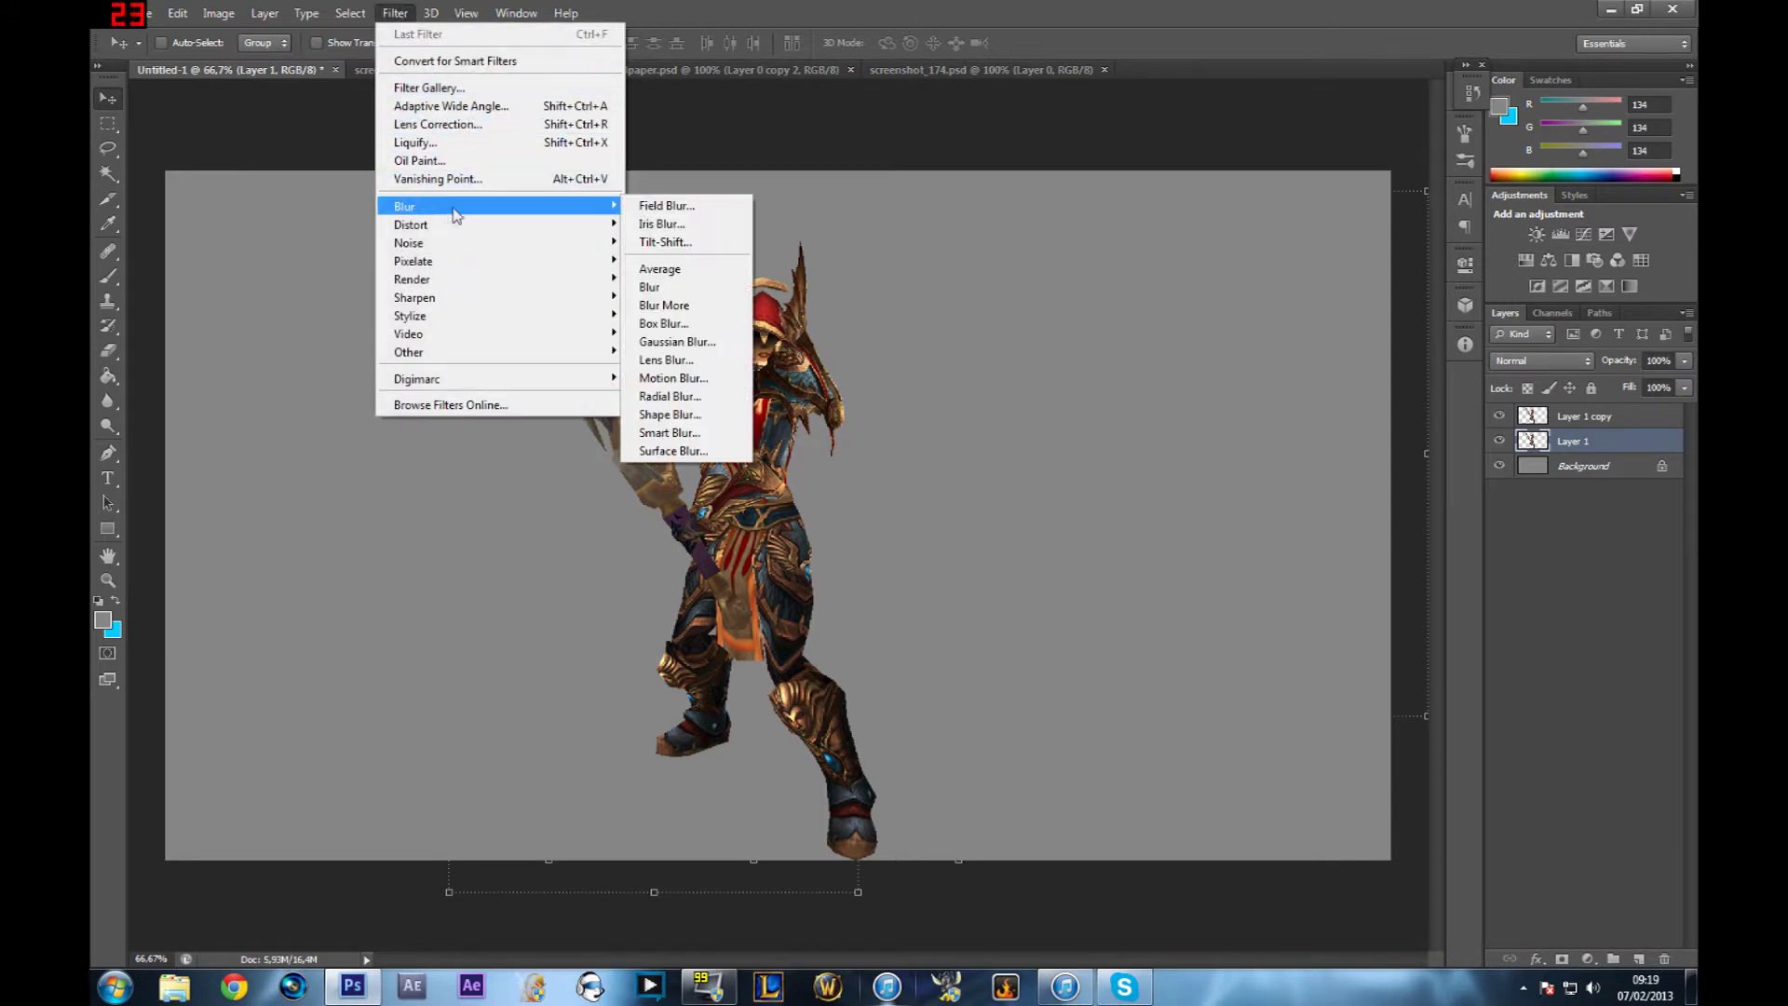
pyautogui.click(677, 342)
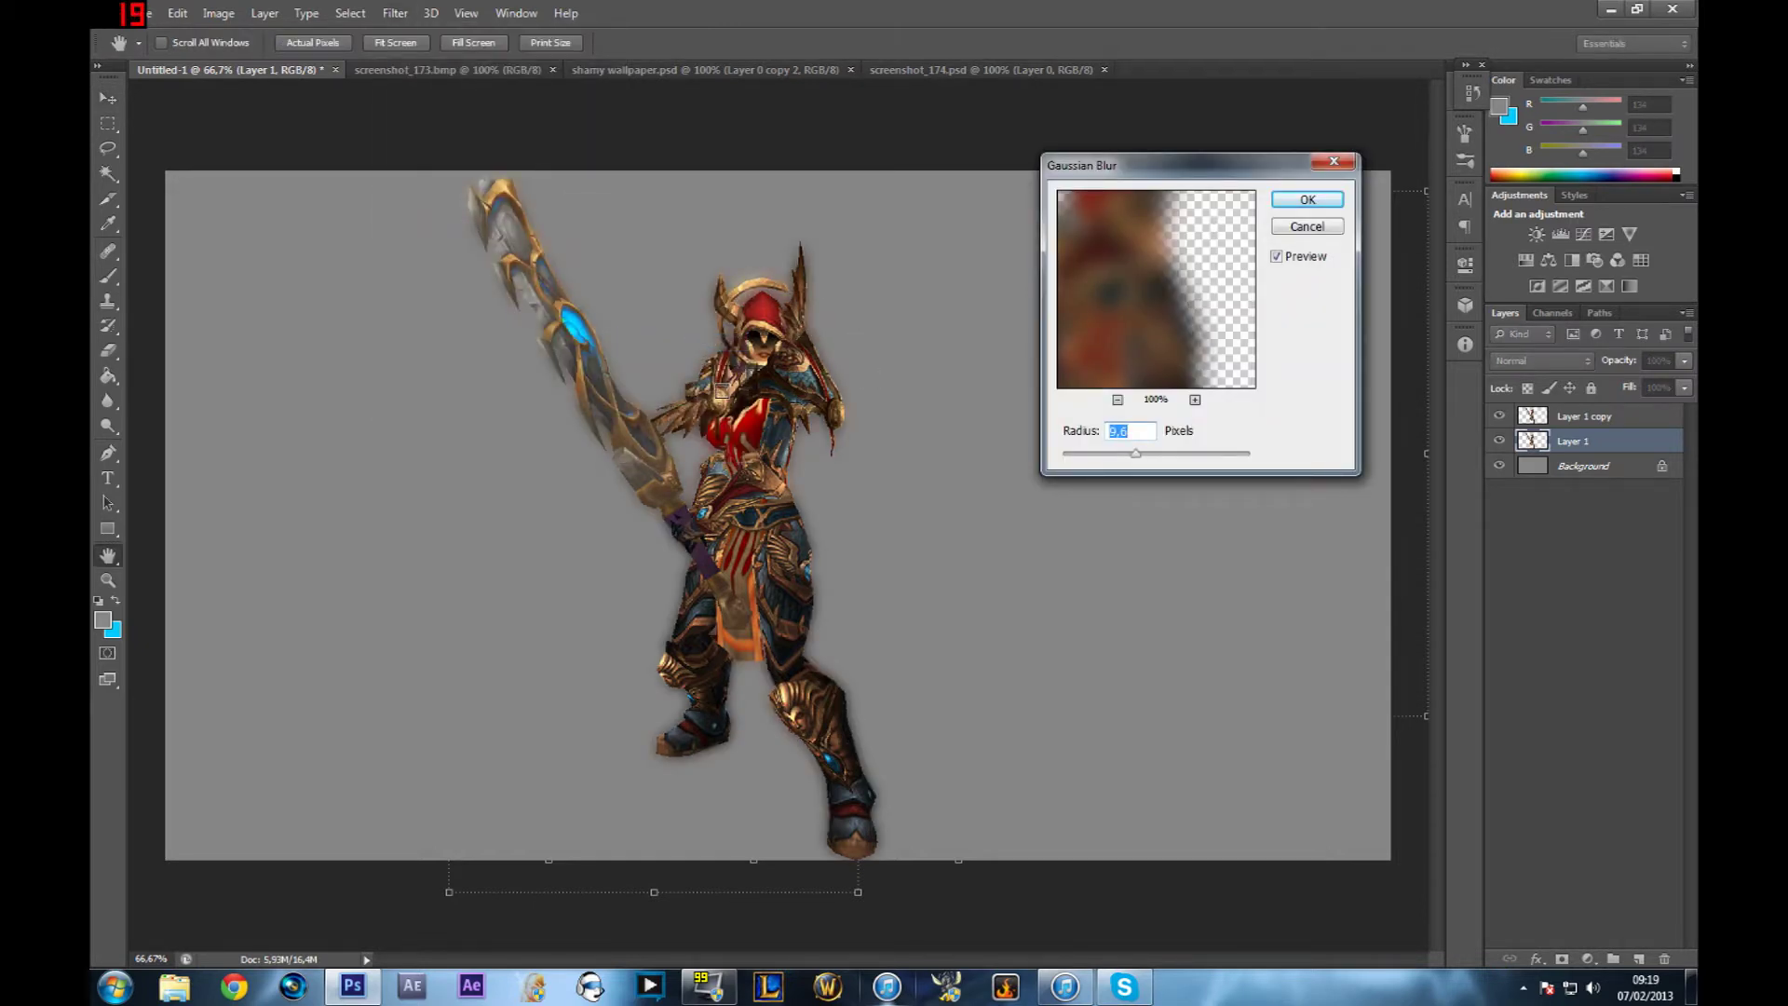
pyautogui.click(1598, 445)
pyautogui.moveTo(1138, 460); pyautogui.dragTo(1117, 463)
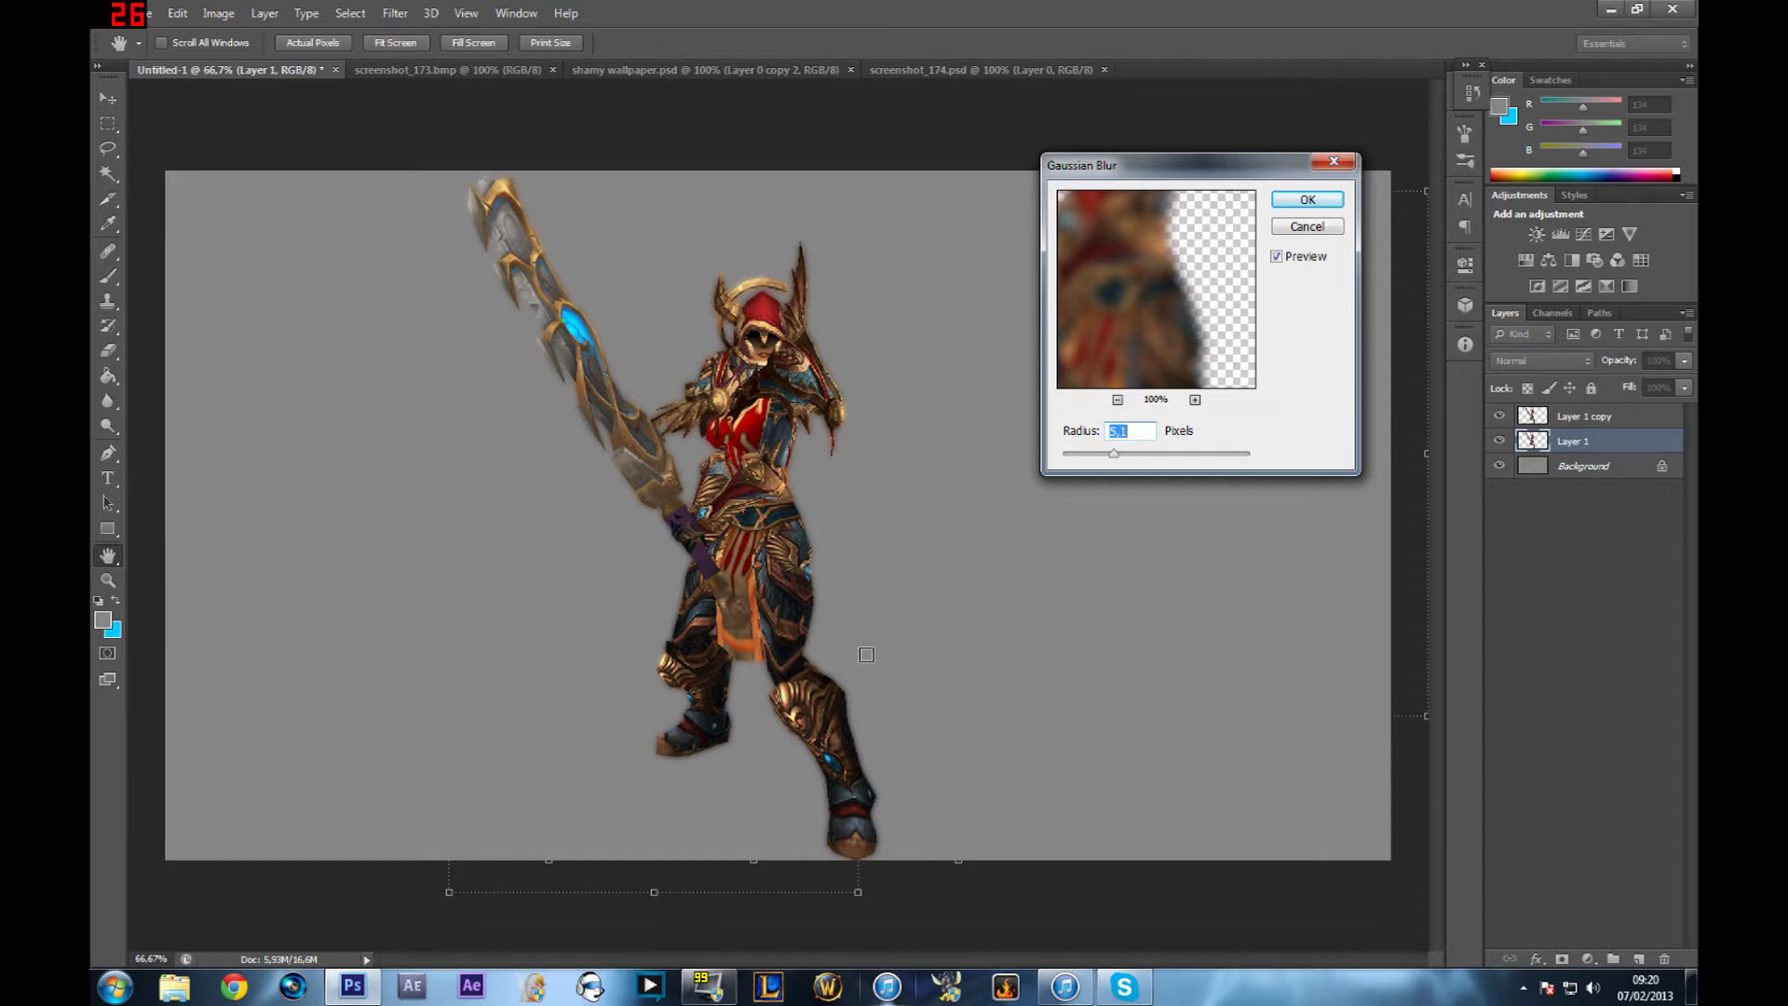
pyautogui.click(1308, 202)
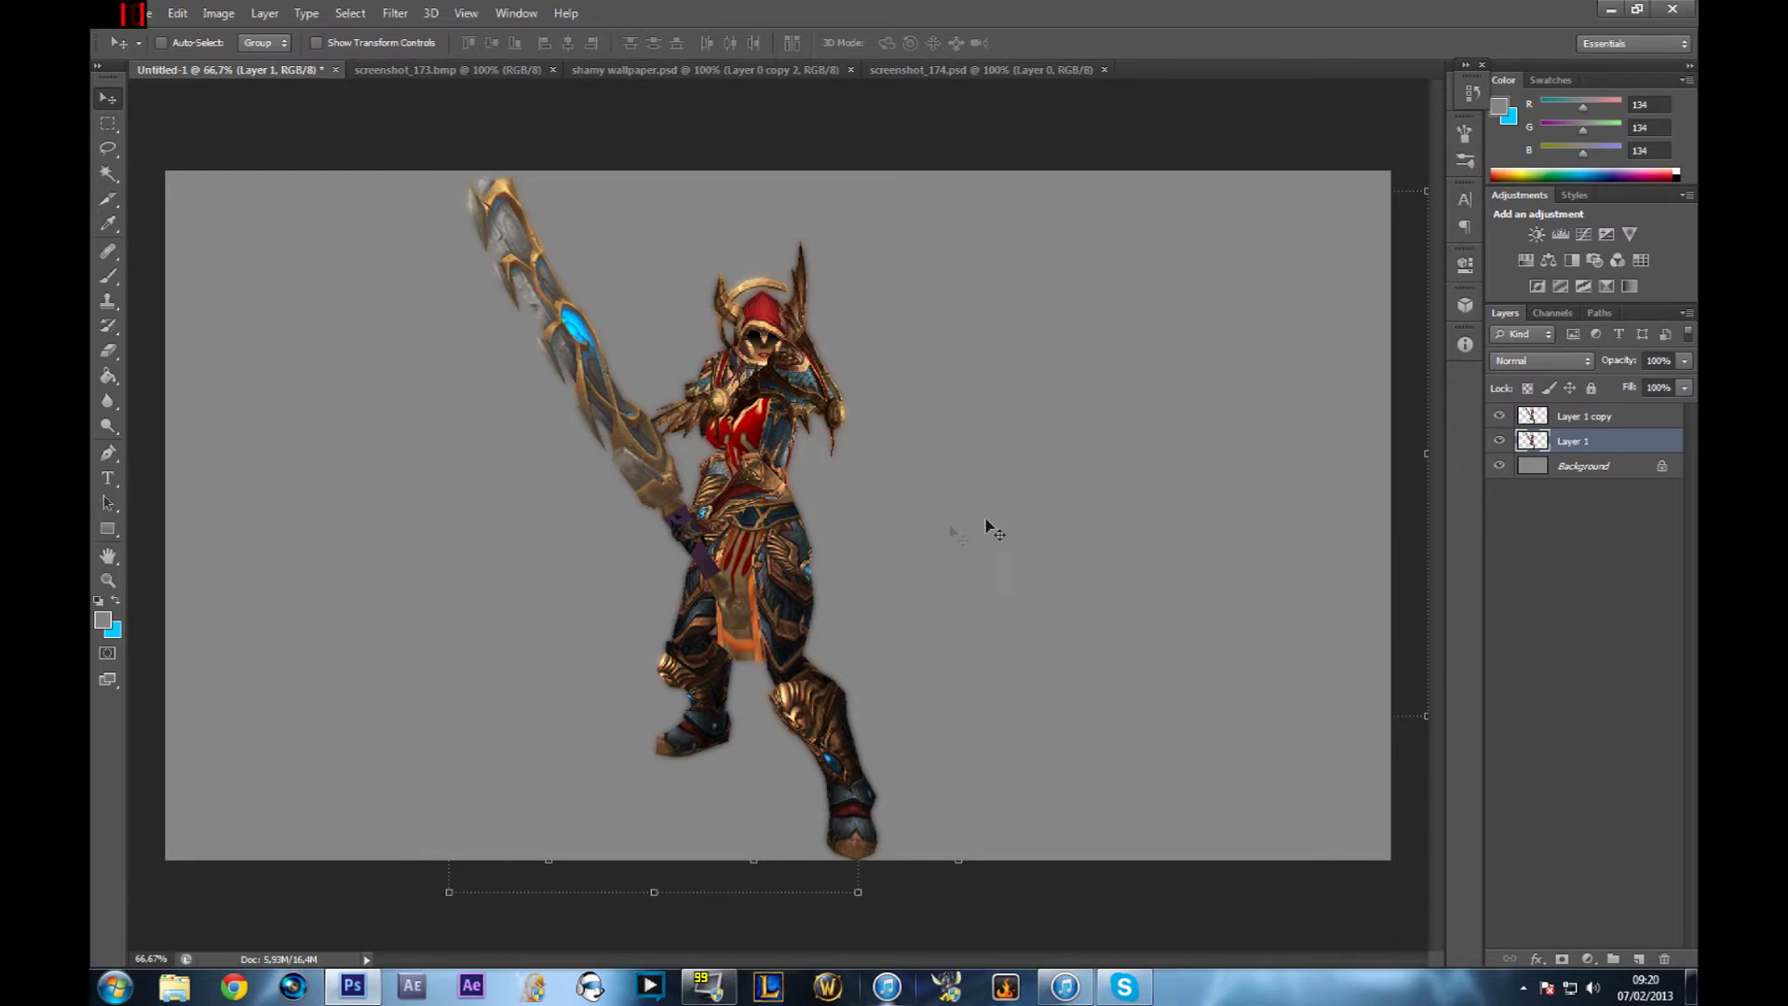
# Select Layer 1 copy and toggle its visibility to check the blur beneath.
pyautogui.click(1585, 419)
pyautogui.click(1501, 417)
pyautogui.click(1501, 417)
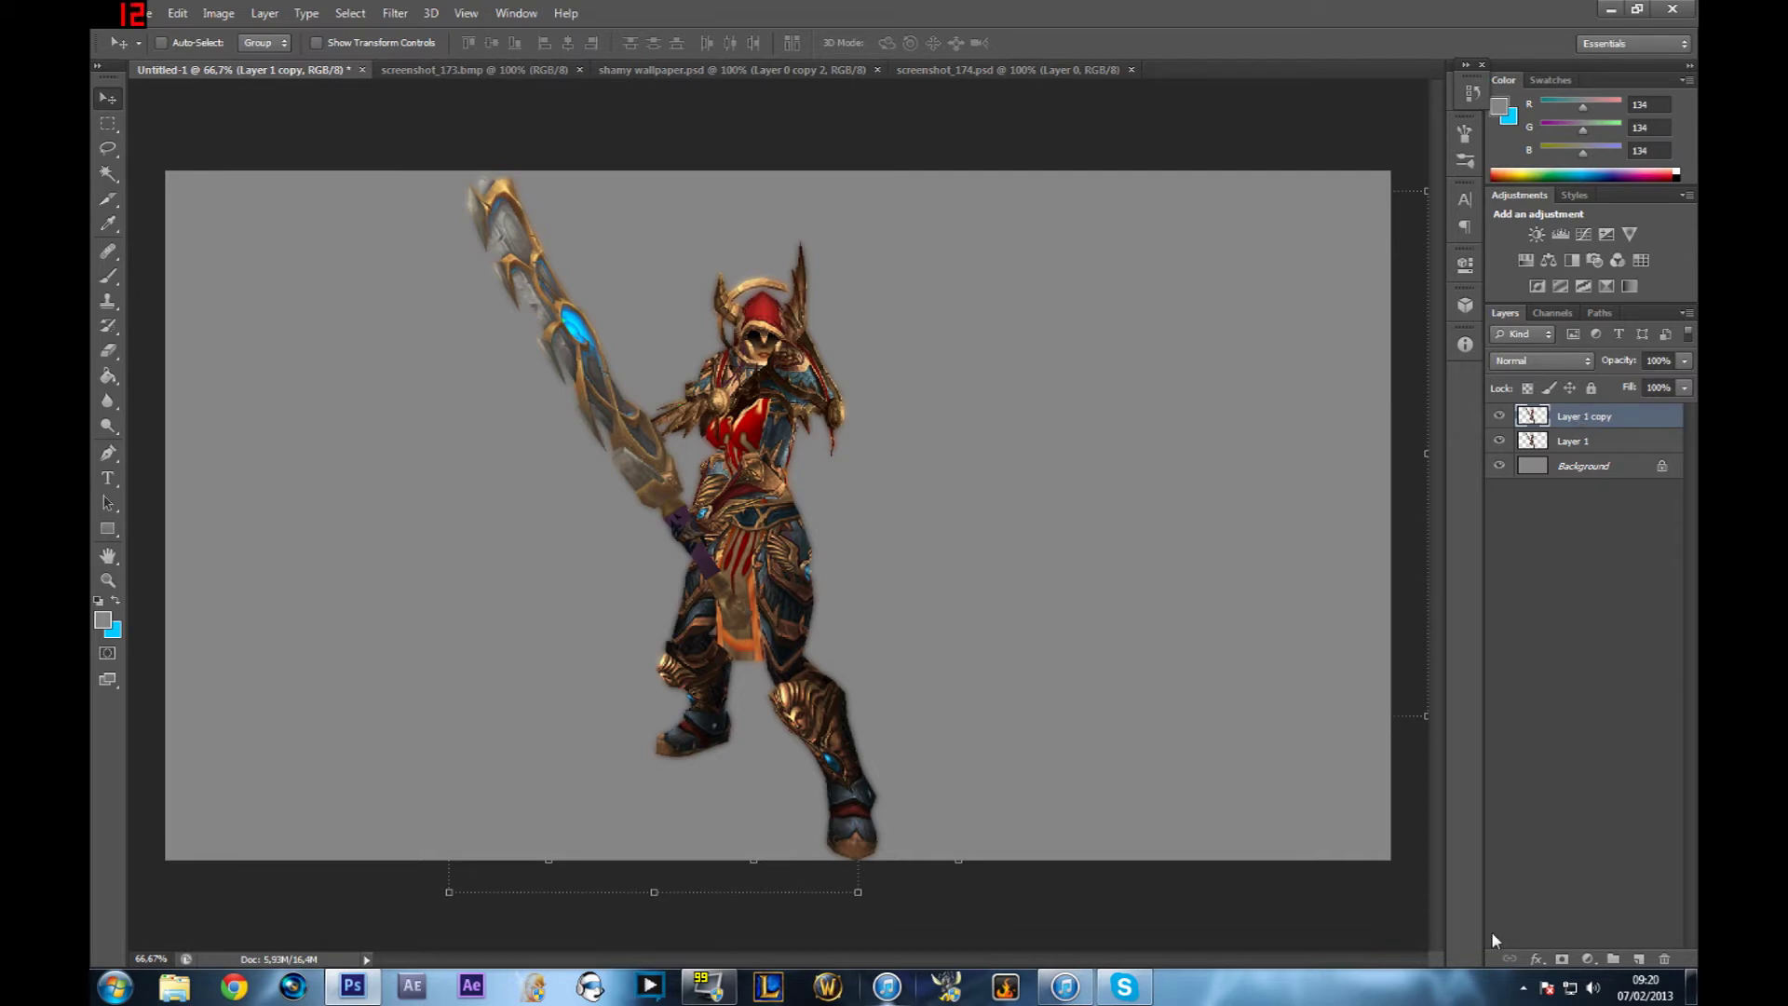
# Add an Inner Bevel to Layer 1 copy with Size 4 px, Soften 14 px, Depth about 52.
pyautogui.click(1537, 959)
pyautogui.click(1536, 965)
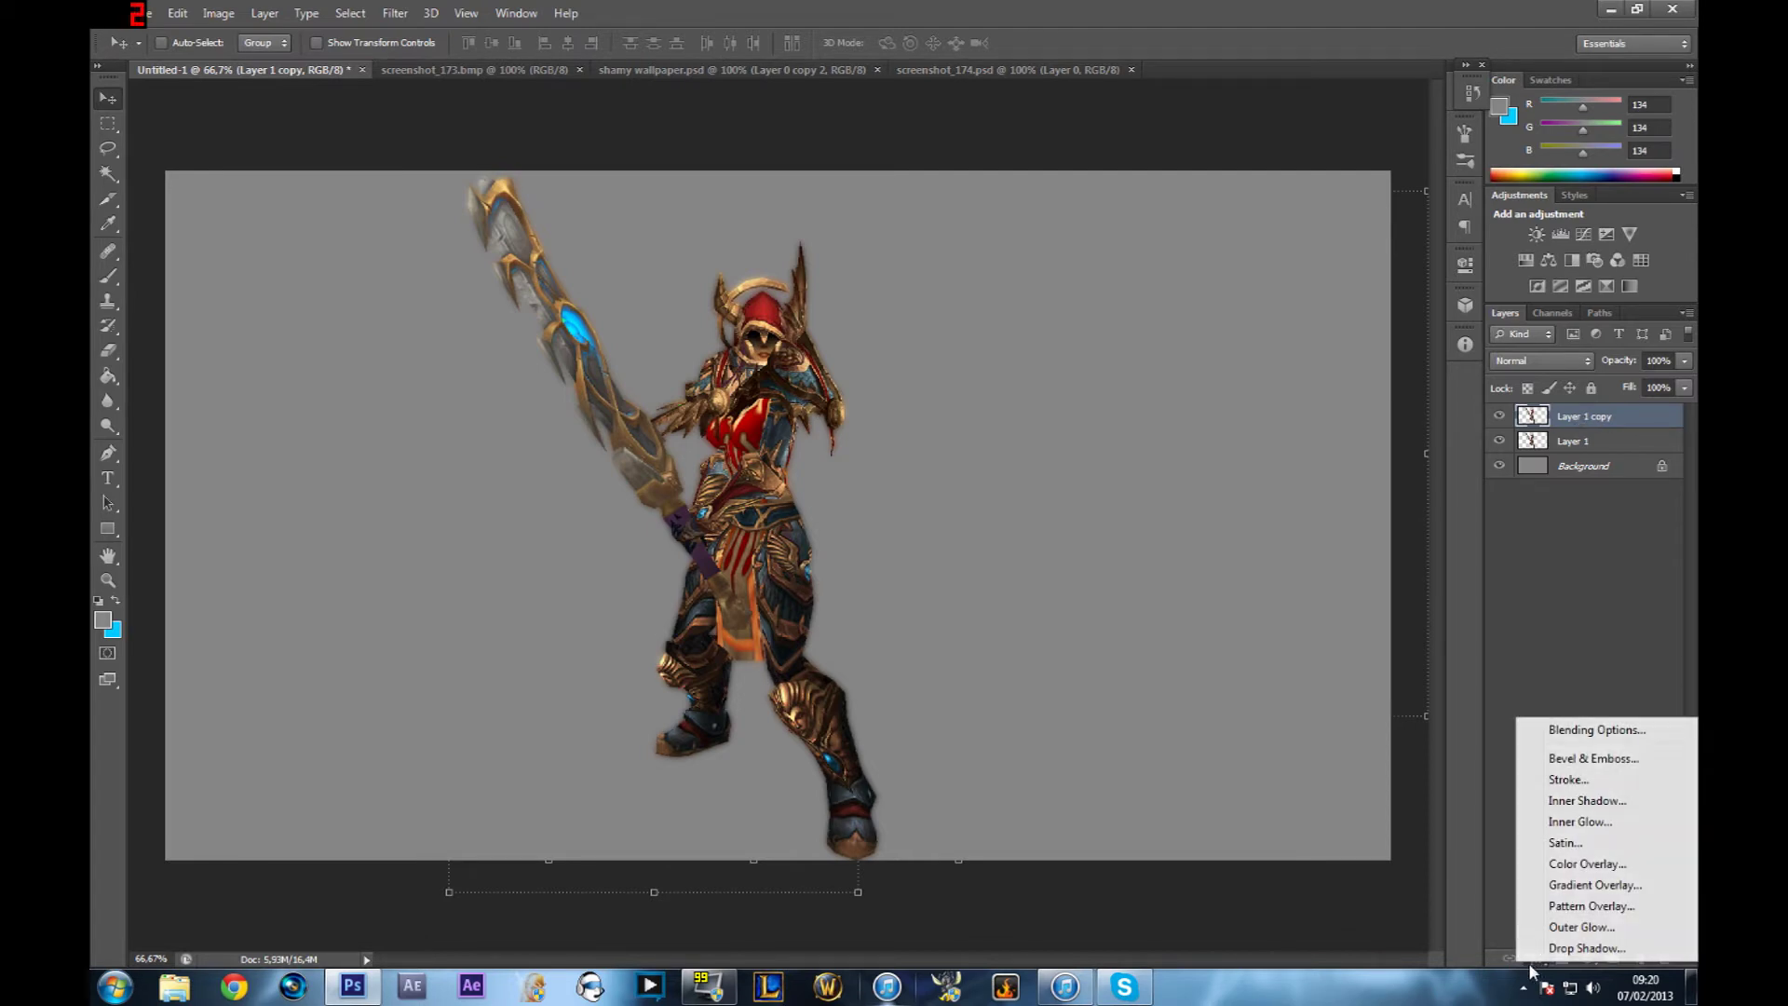
pyautogui.click(1536, 965)
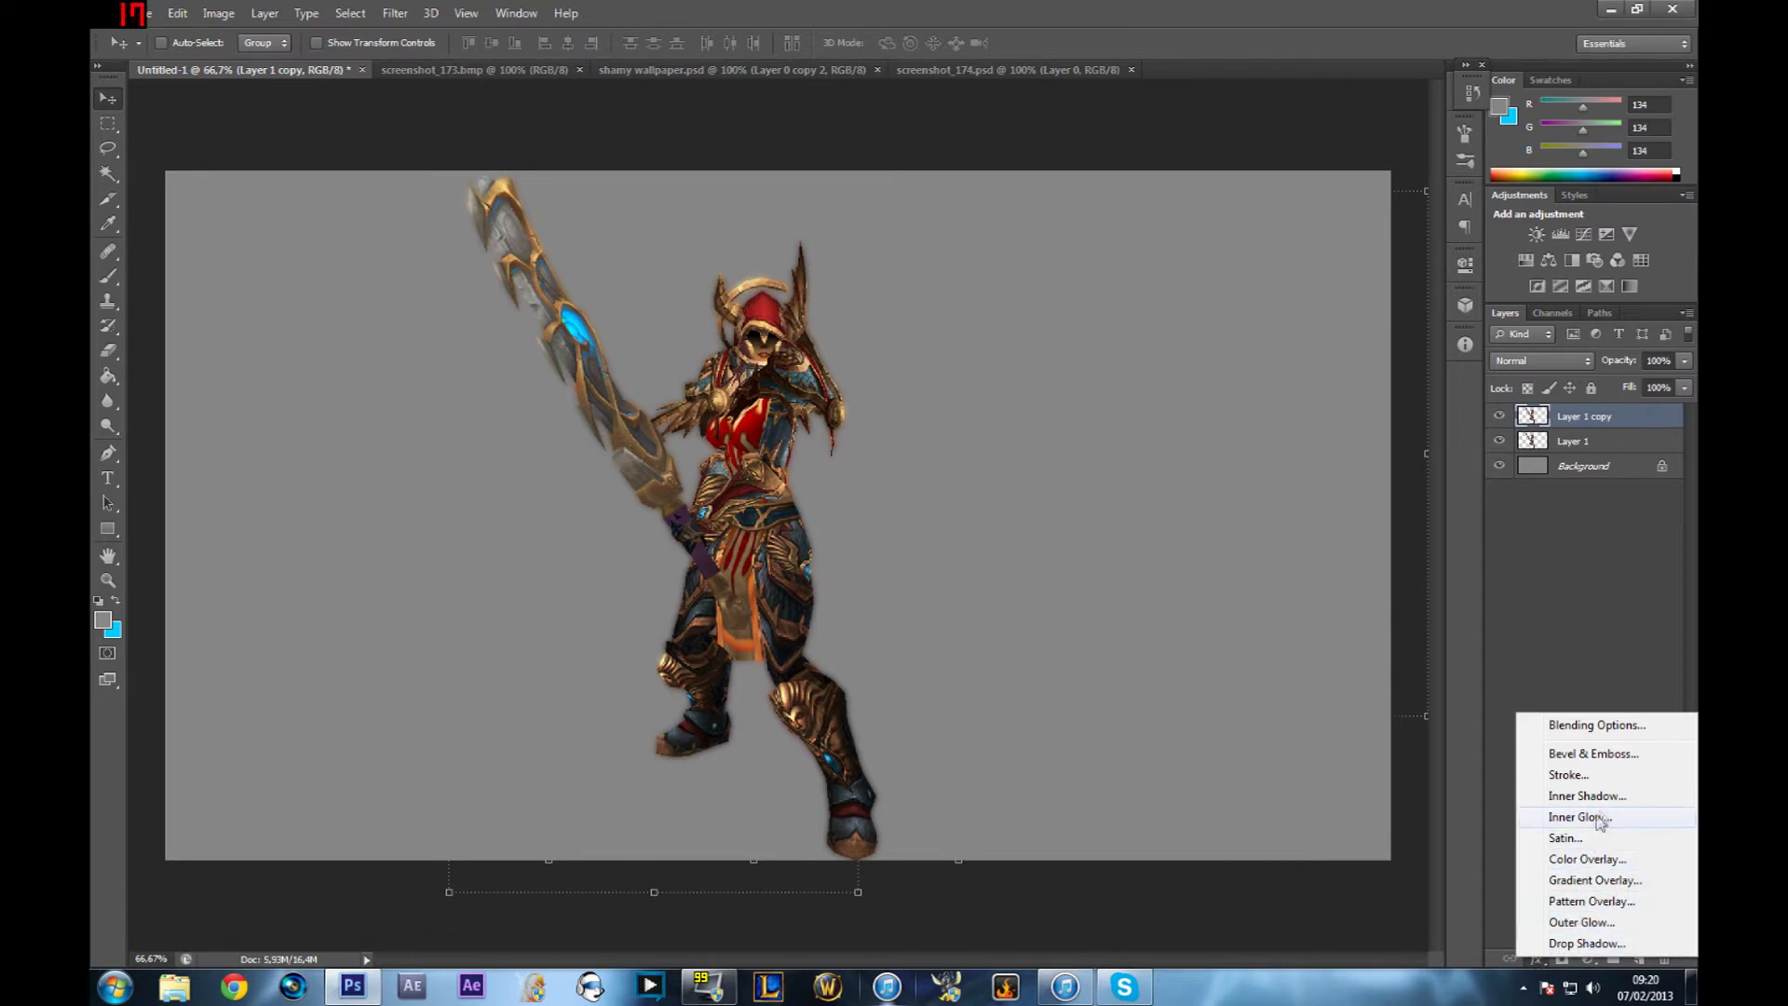
pyautogui.click(1592, 754)
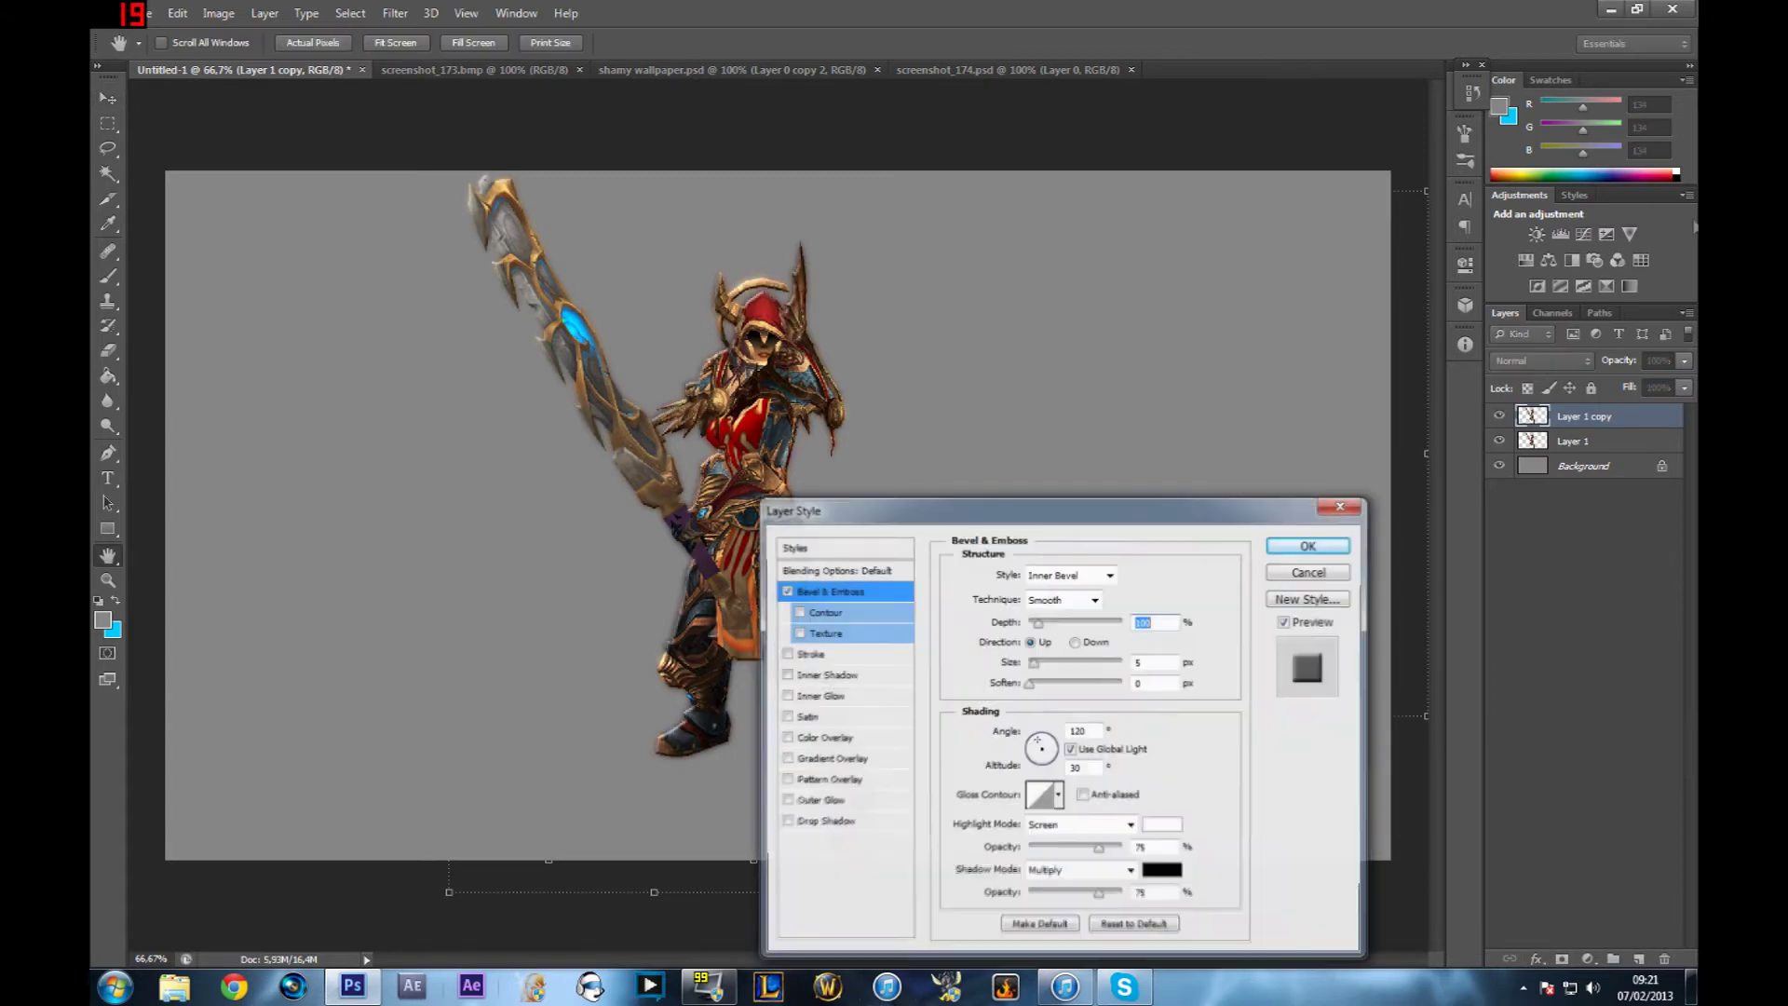
pyautogui.moveTo(1118, 510); pyautogui.dragTo(1302, 180)
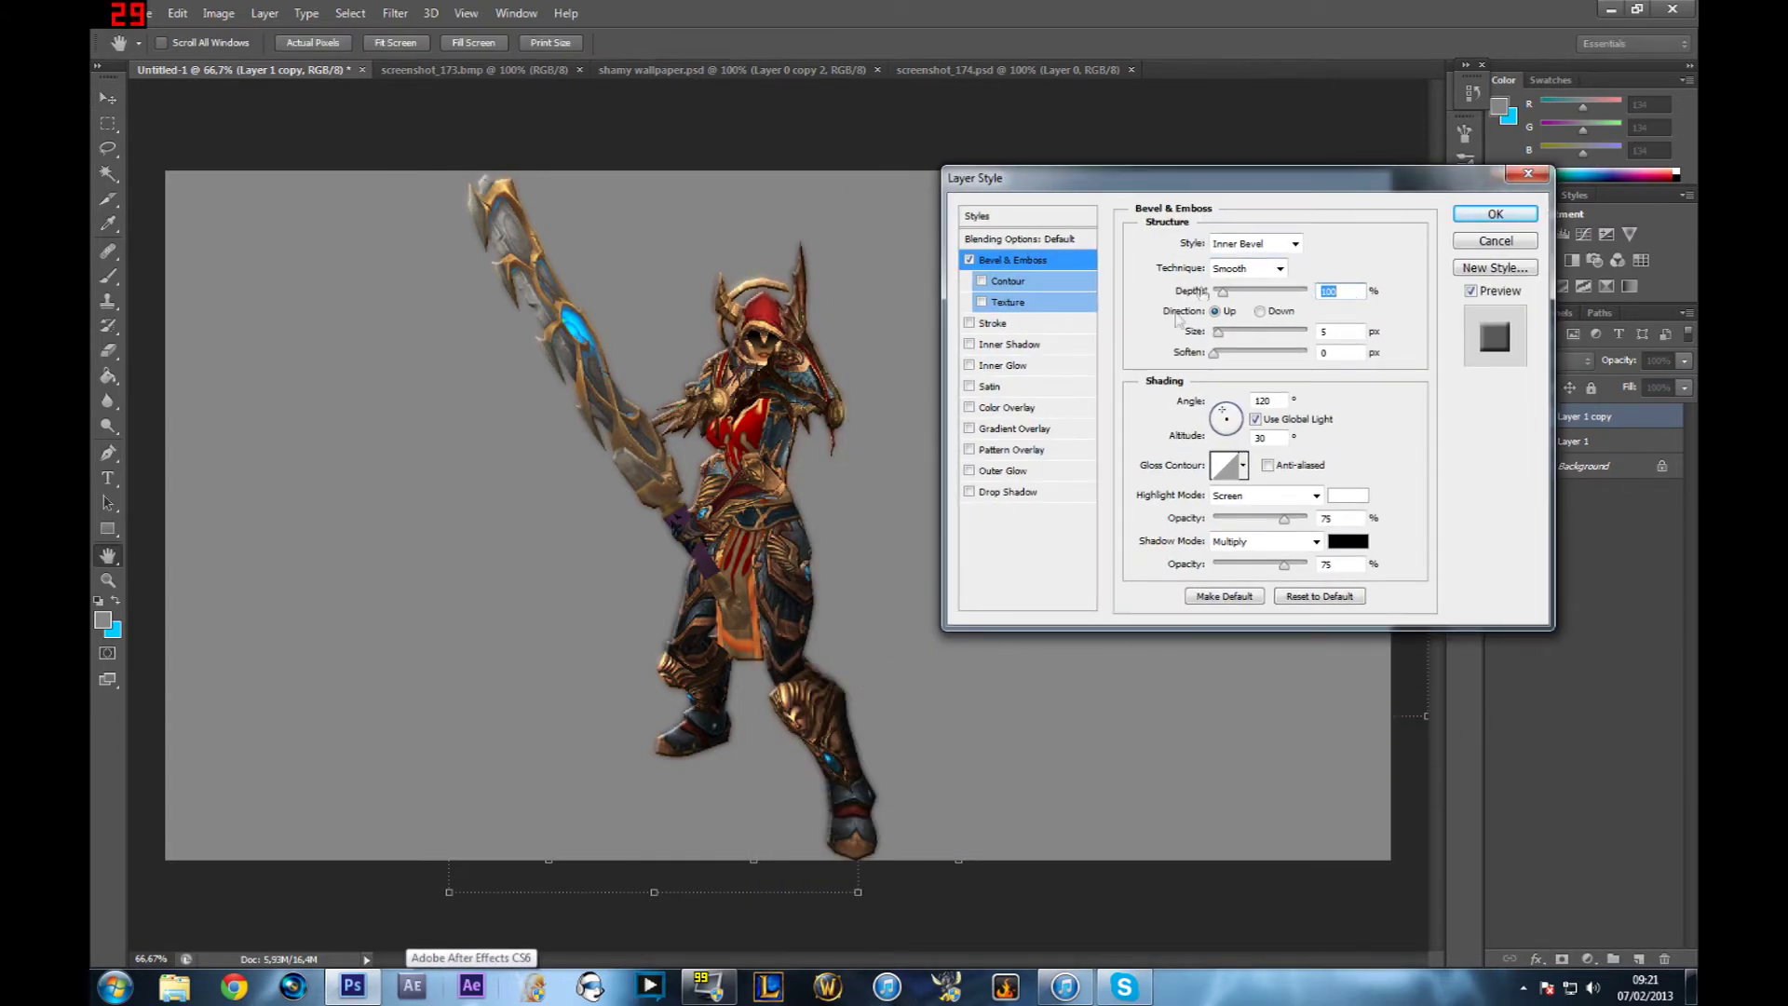
pyautogui.moveTo(1301, 332); pyautogui.dragTo(1222, 341)
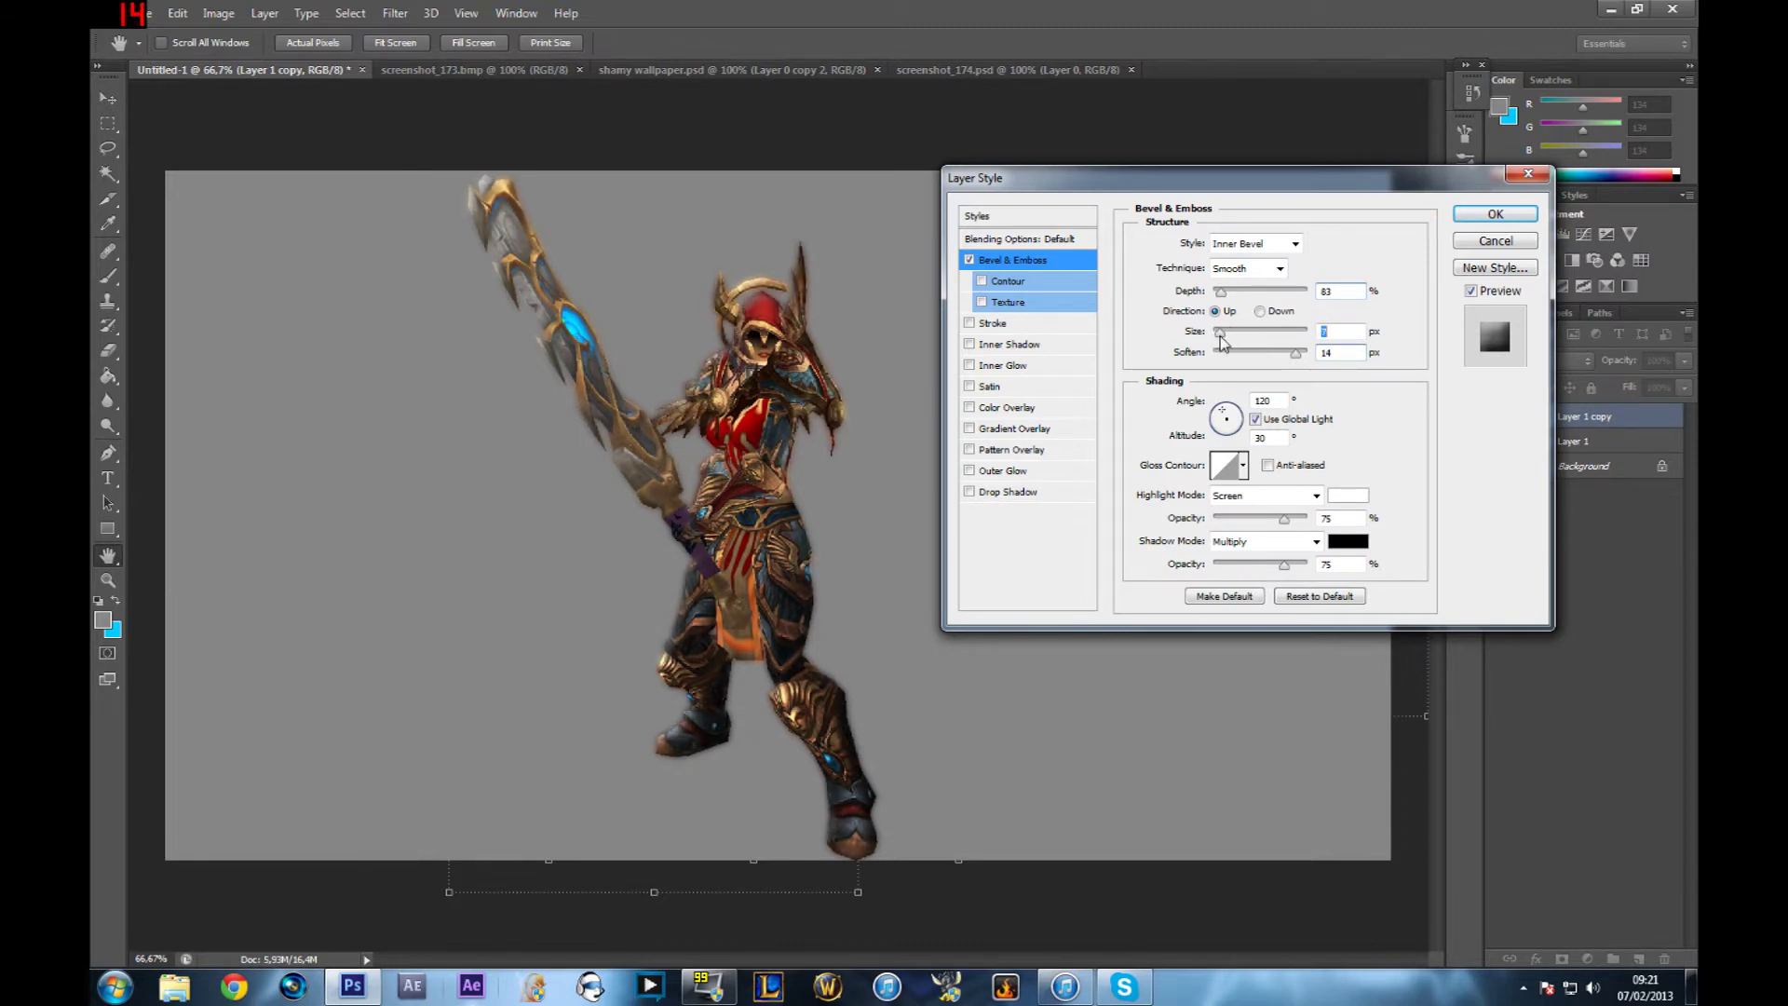
pyautogui.click(969, 260)
pyautogui.click(969, 260)
pyautogui.moveTo(1220, 296); pyautogui.dragTo(1219, 337)
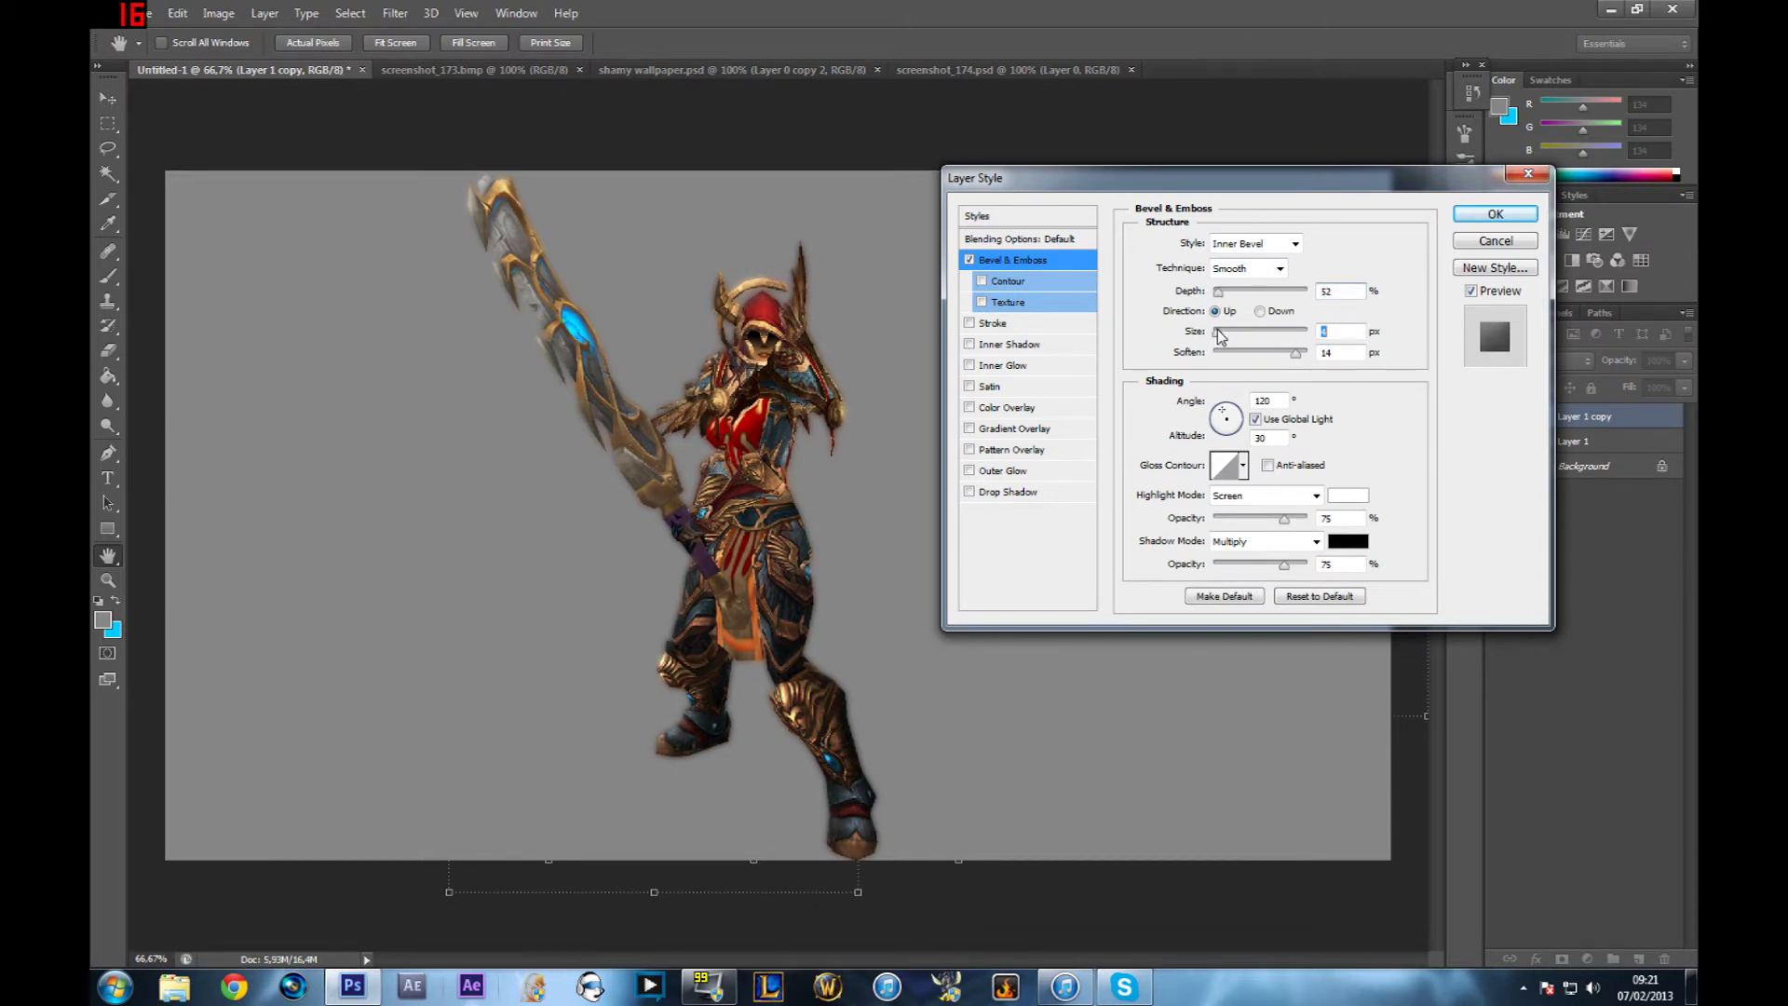
pyautogui.click(973, 265)
# Add a 1 px black outside stroke at 42% opacity and commit both layer styles.
pyautogui.click(989, 324)
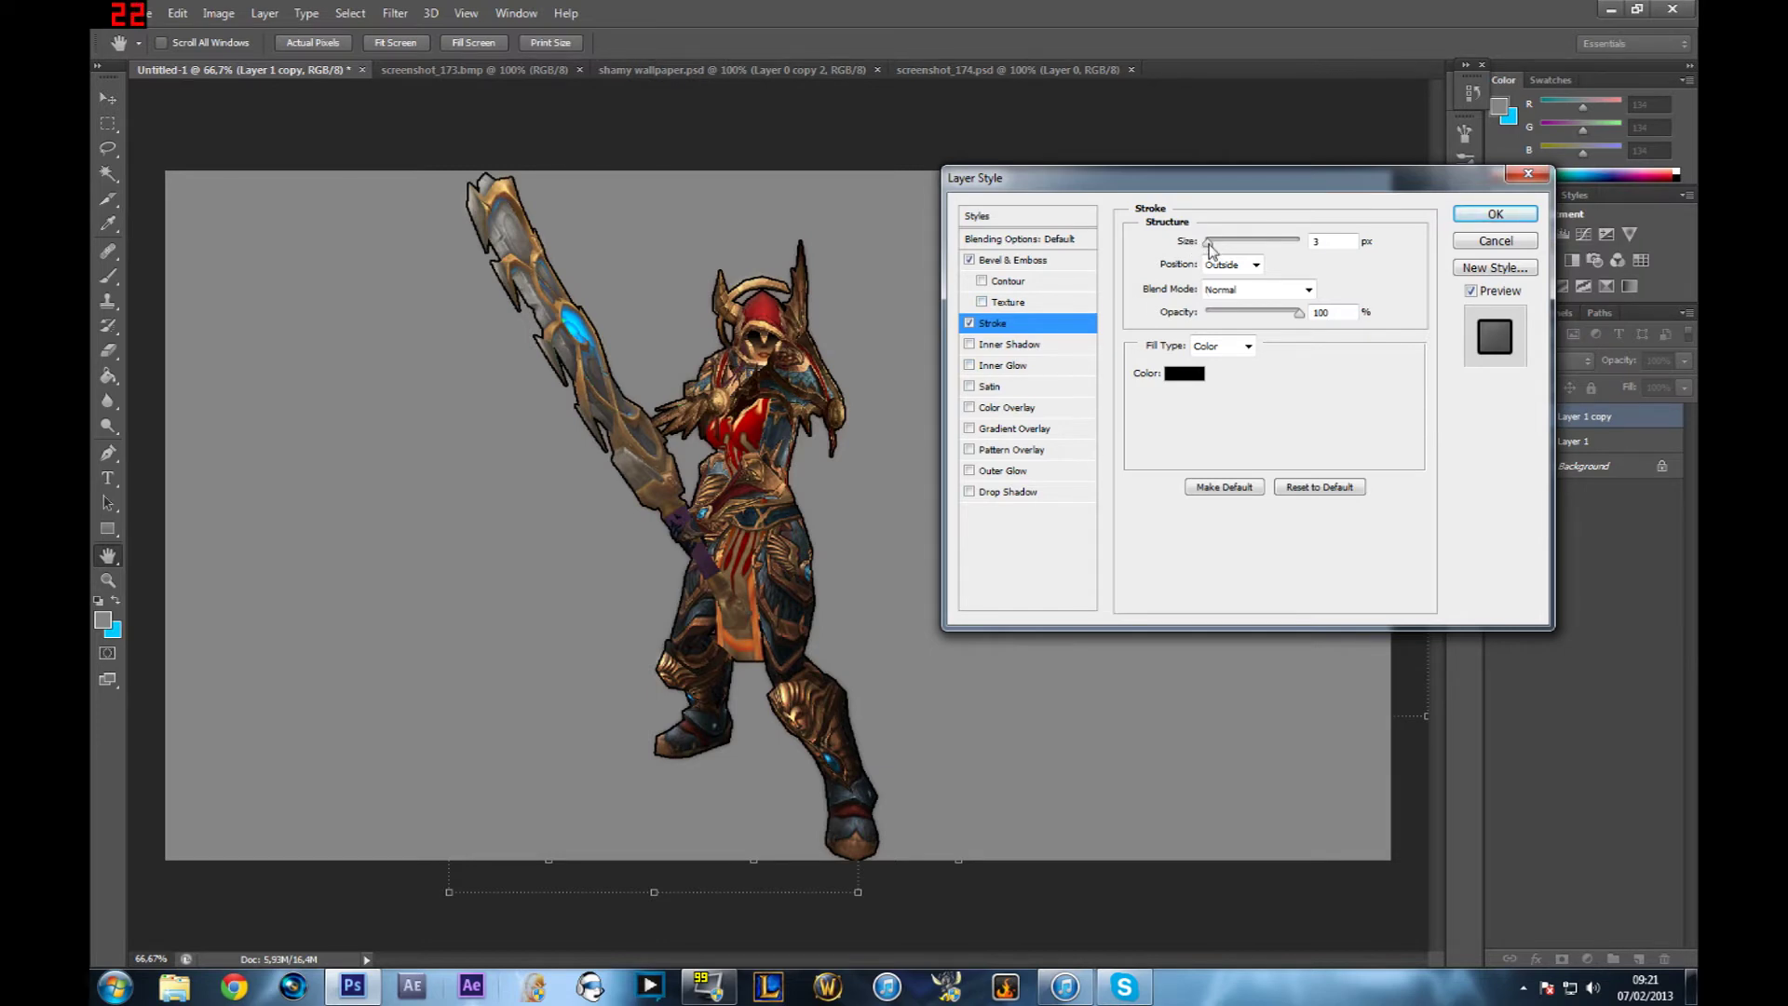
pyautogui.moveTo(1210, 249); pyautogui.dragTo(1194, 254)
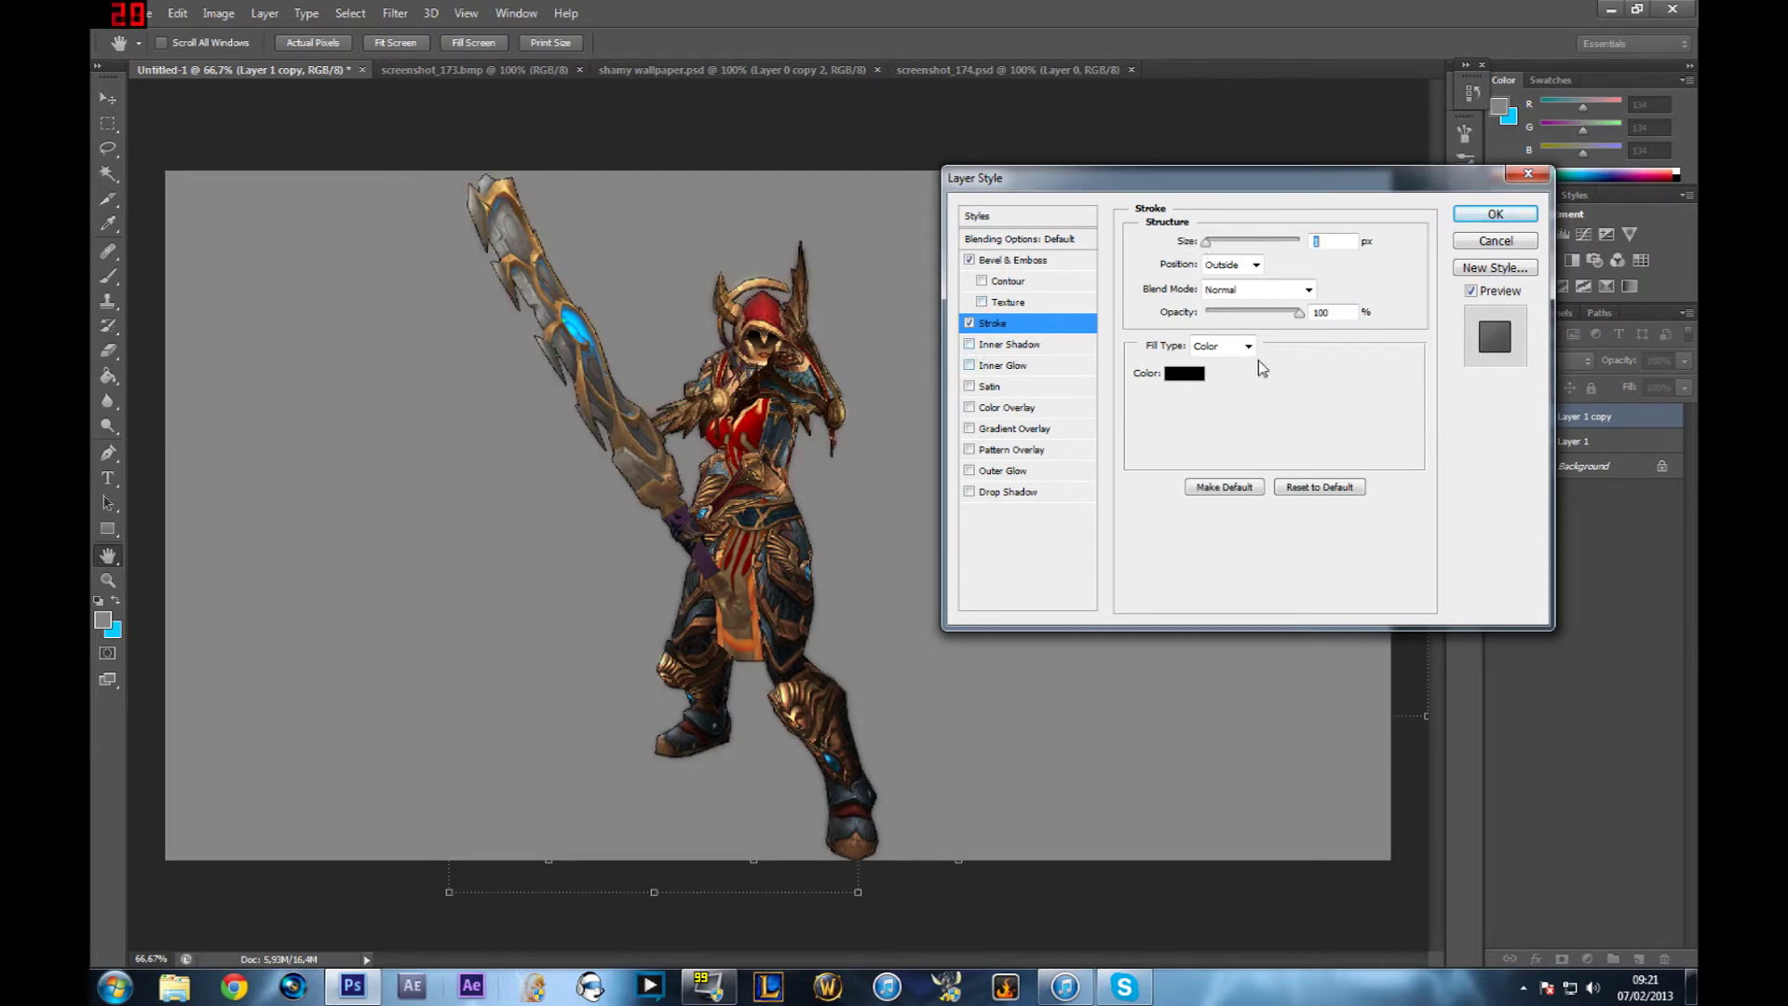
pyautogui.moveTo(1297, 314); pyautogui.dragTo(1245, 323)
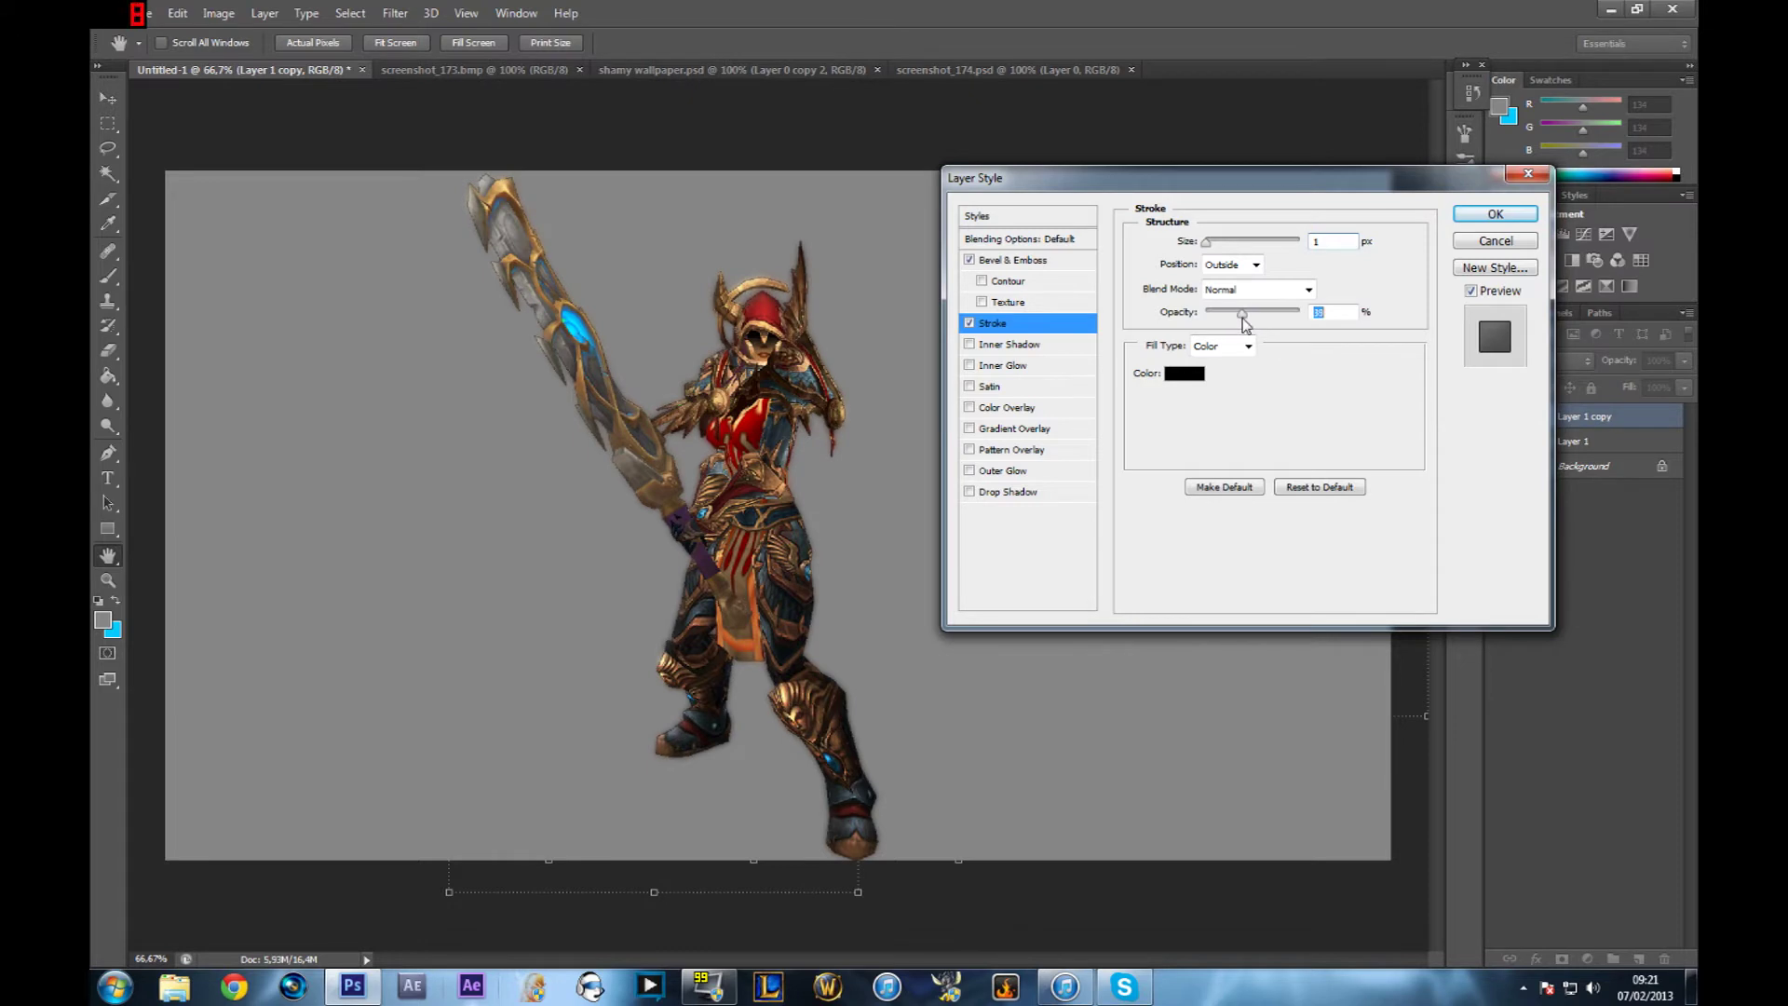
pyautogui.click(968, 323)
pyautogui.click(968, 323)
pyautogui.click(1327, 241)
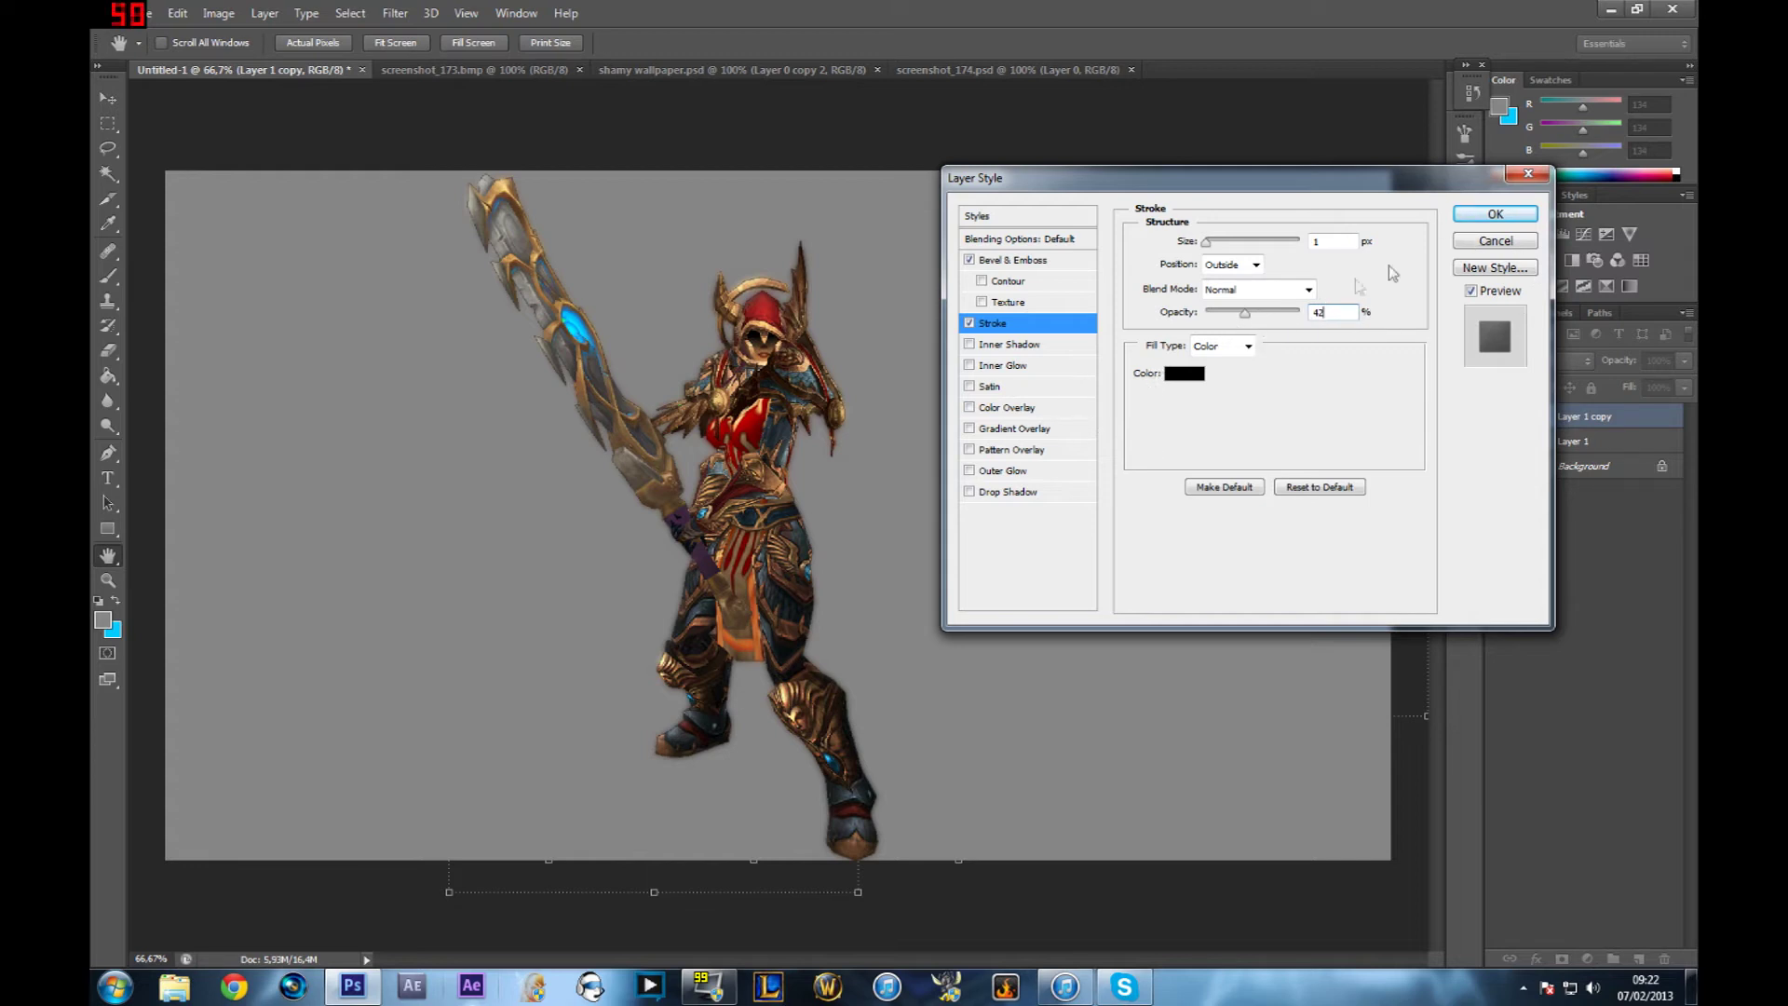
pyautogui.click(1492, 215)
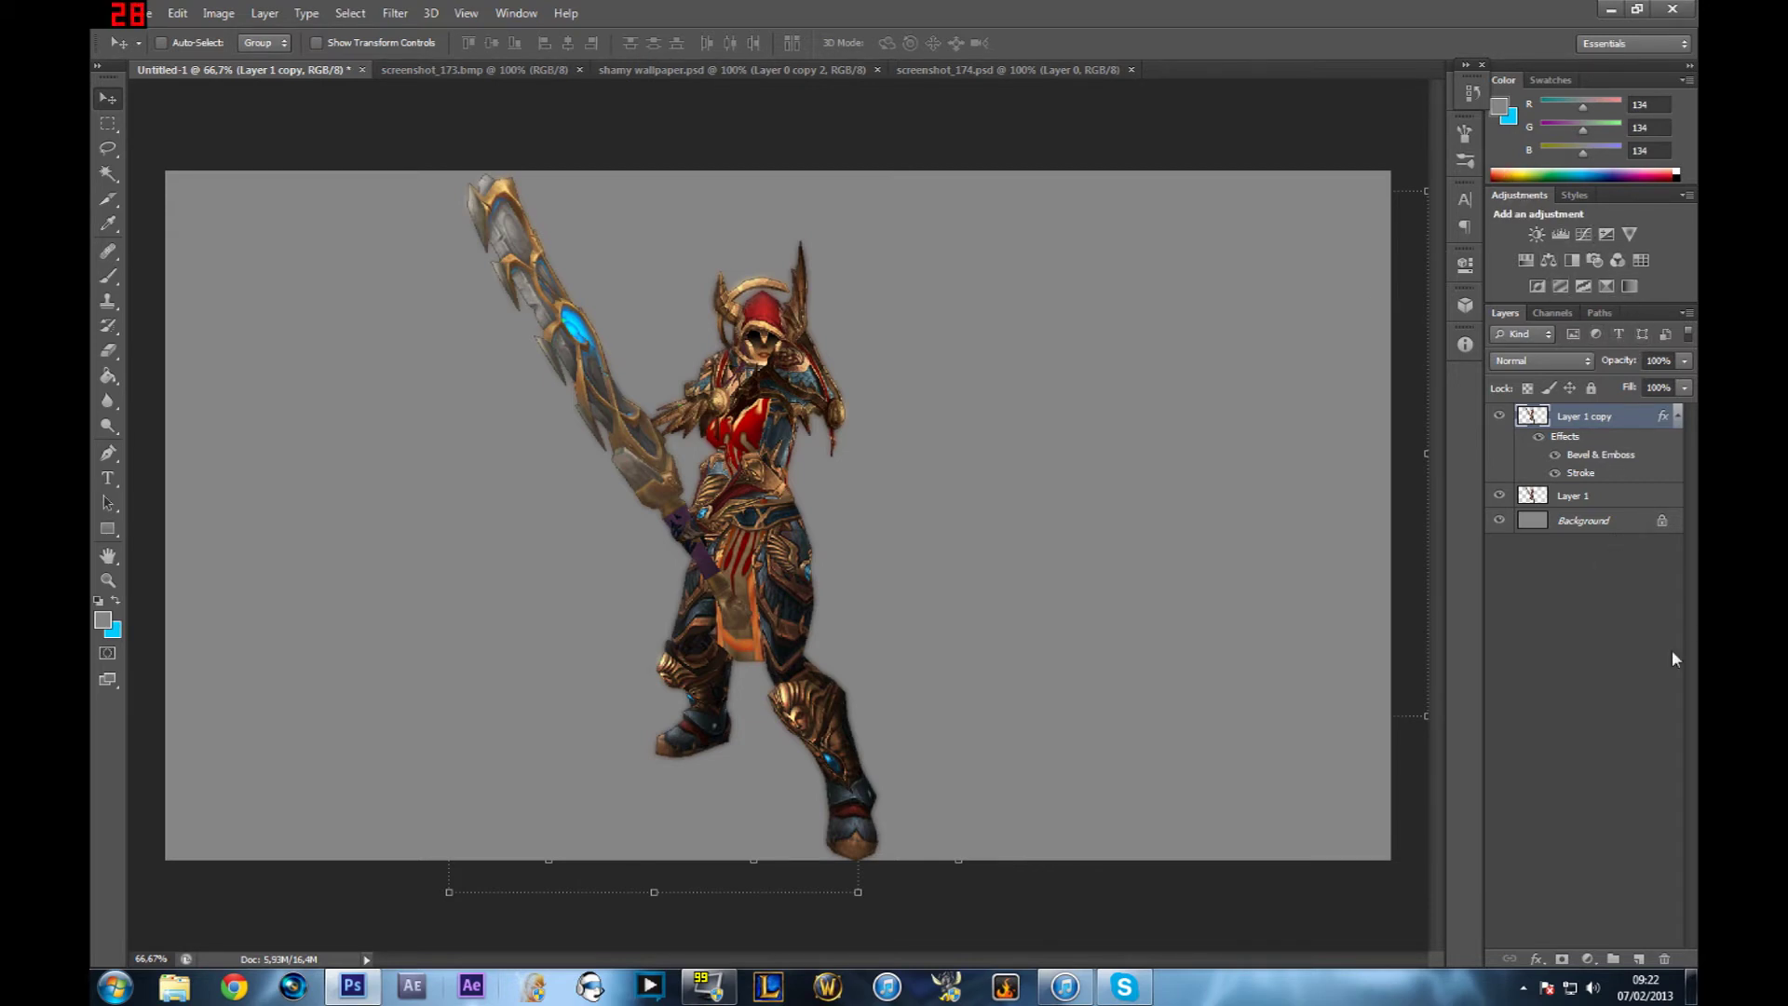
pyautogui.click(517, 14)
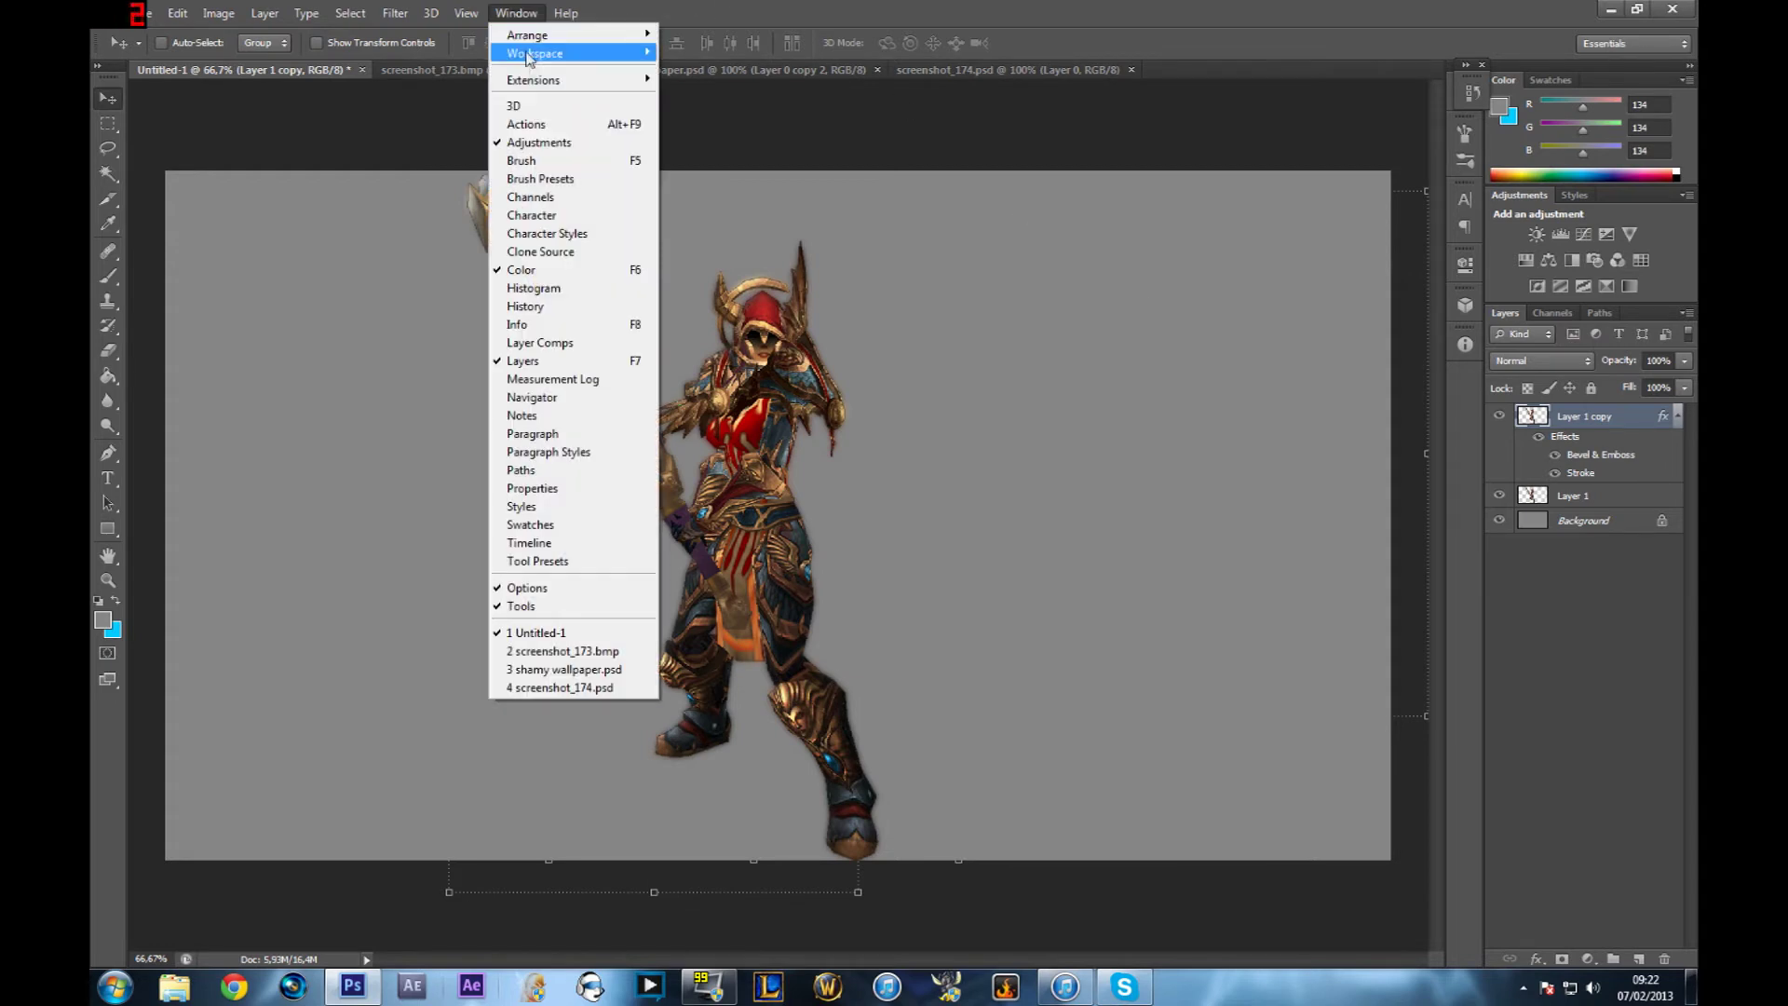
pyautogui.click(546, 145)
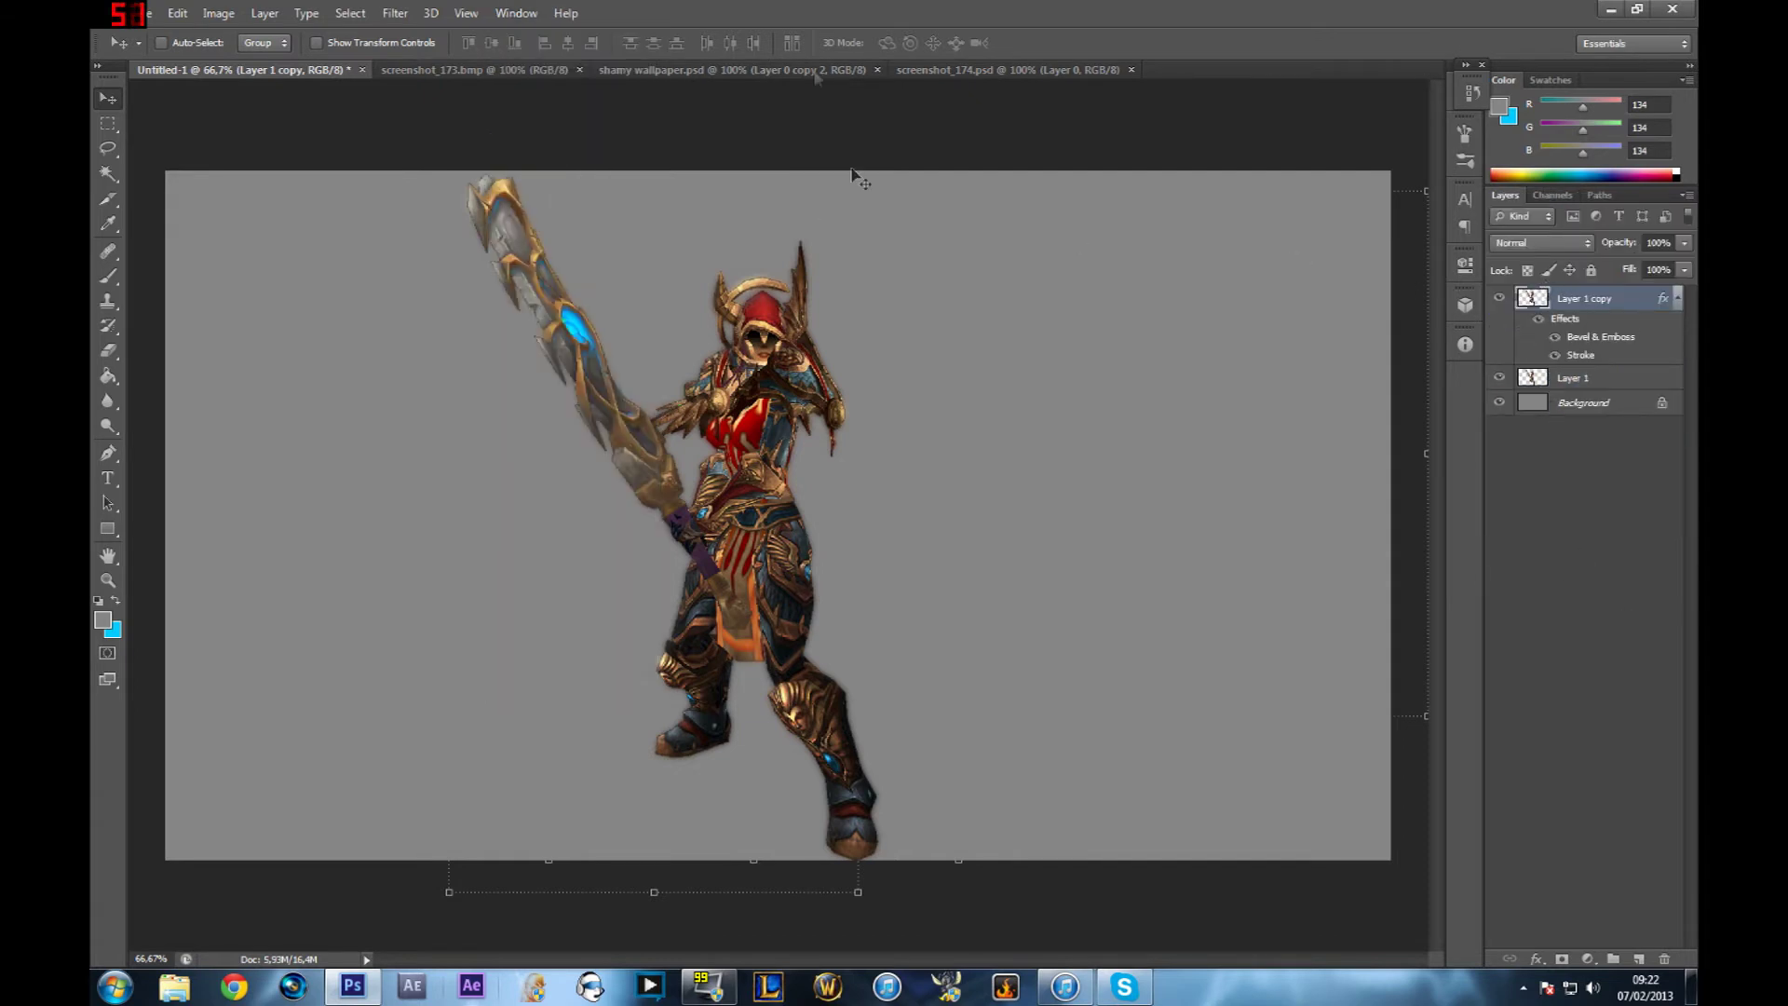
pyautogui.click(515, 14)
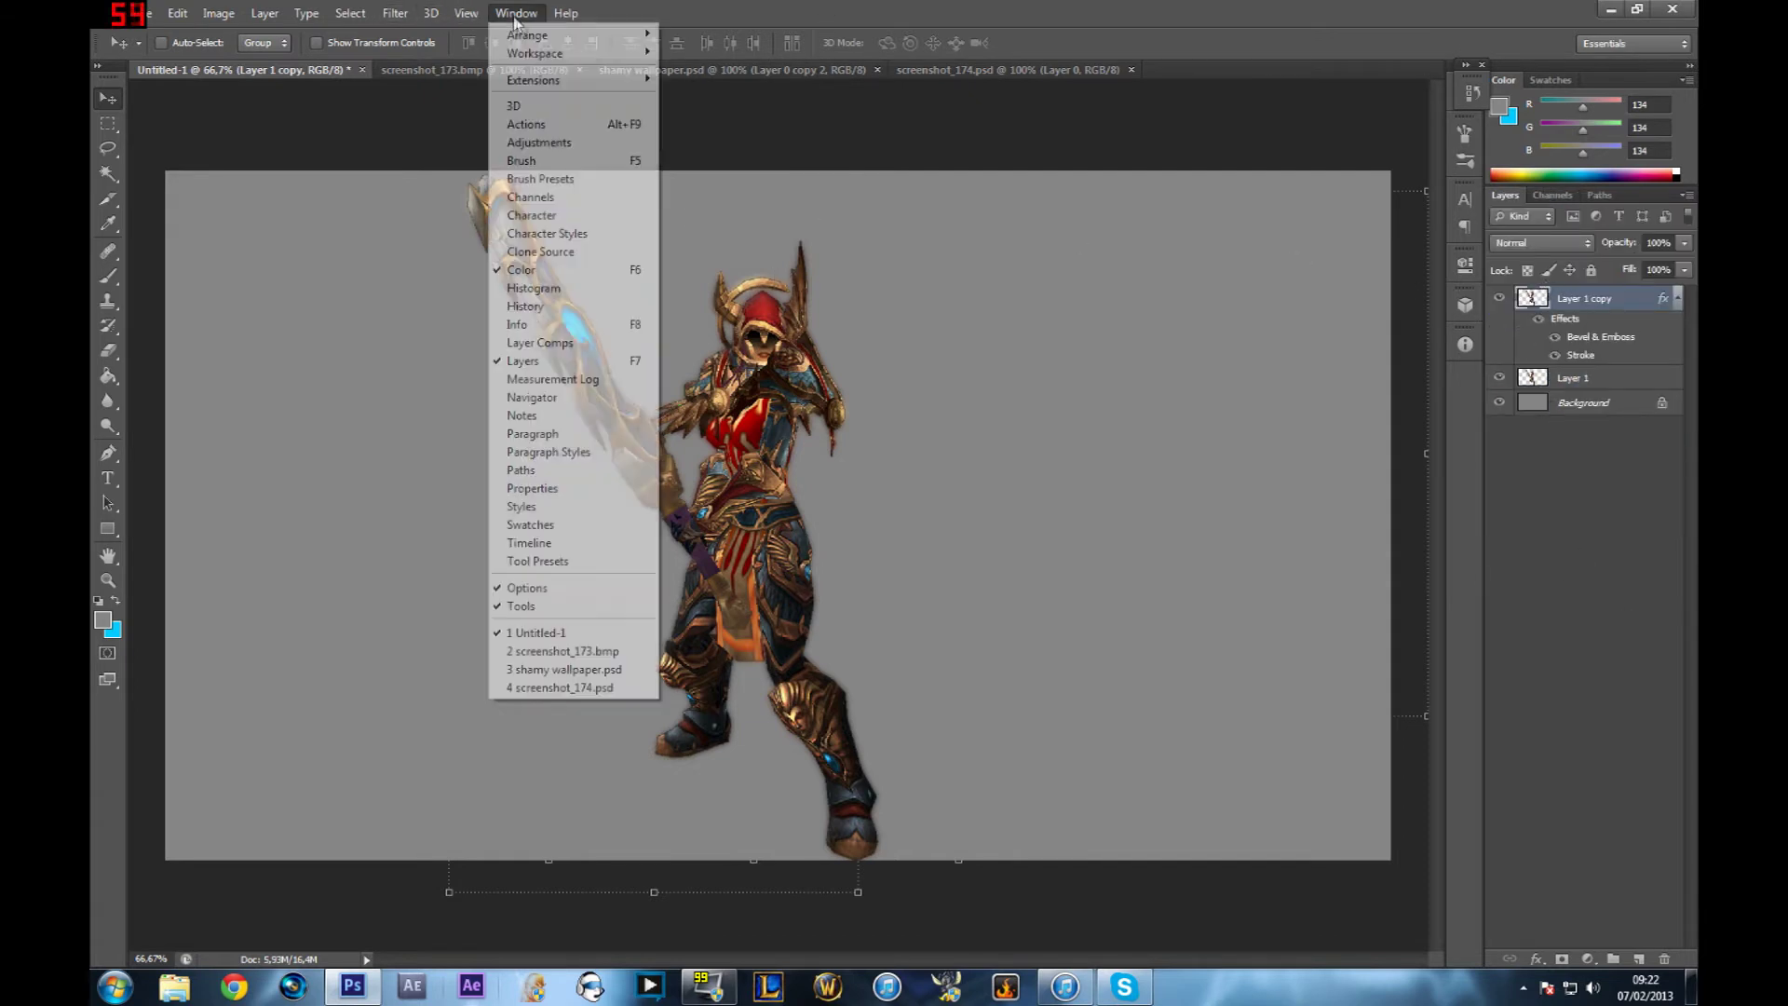
pyautogui.click(571, 145)
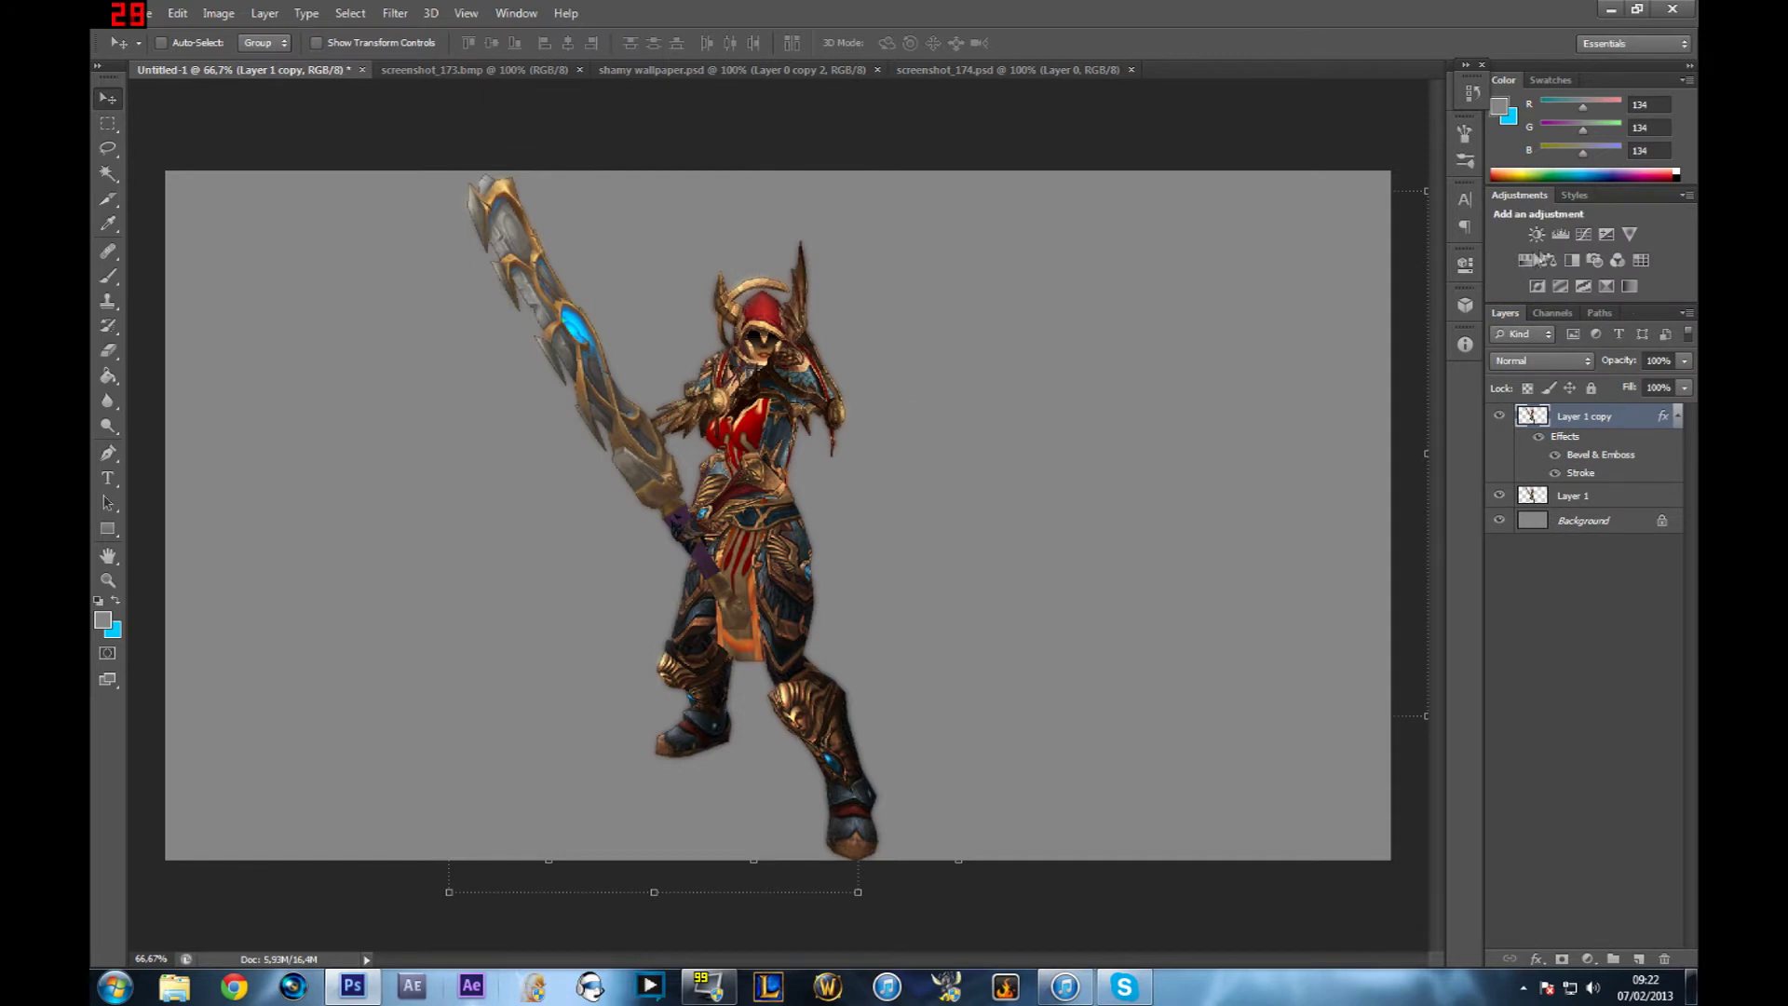
# Add a Gradient Map adjustment layer using the Black, White gradient preset.
pyautogui.click(1632, 287)
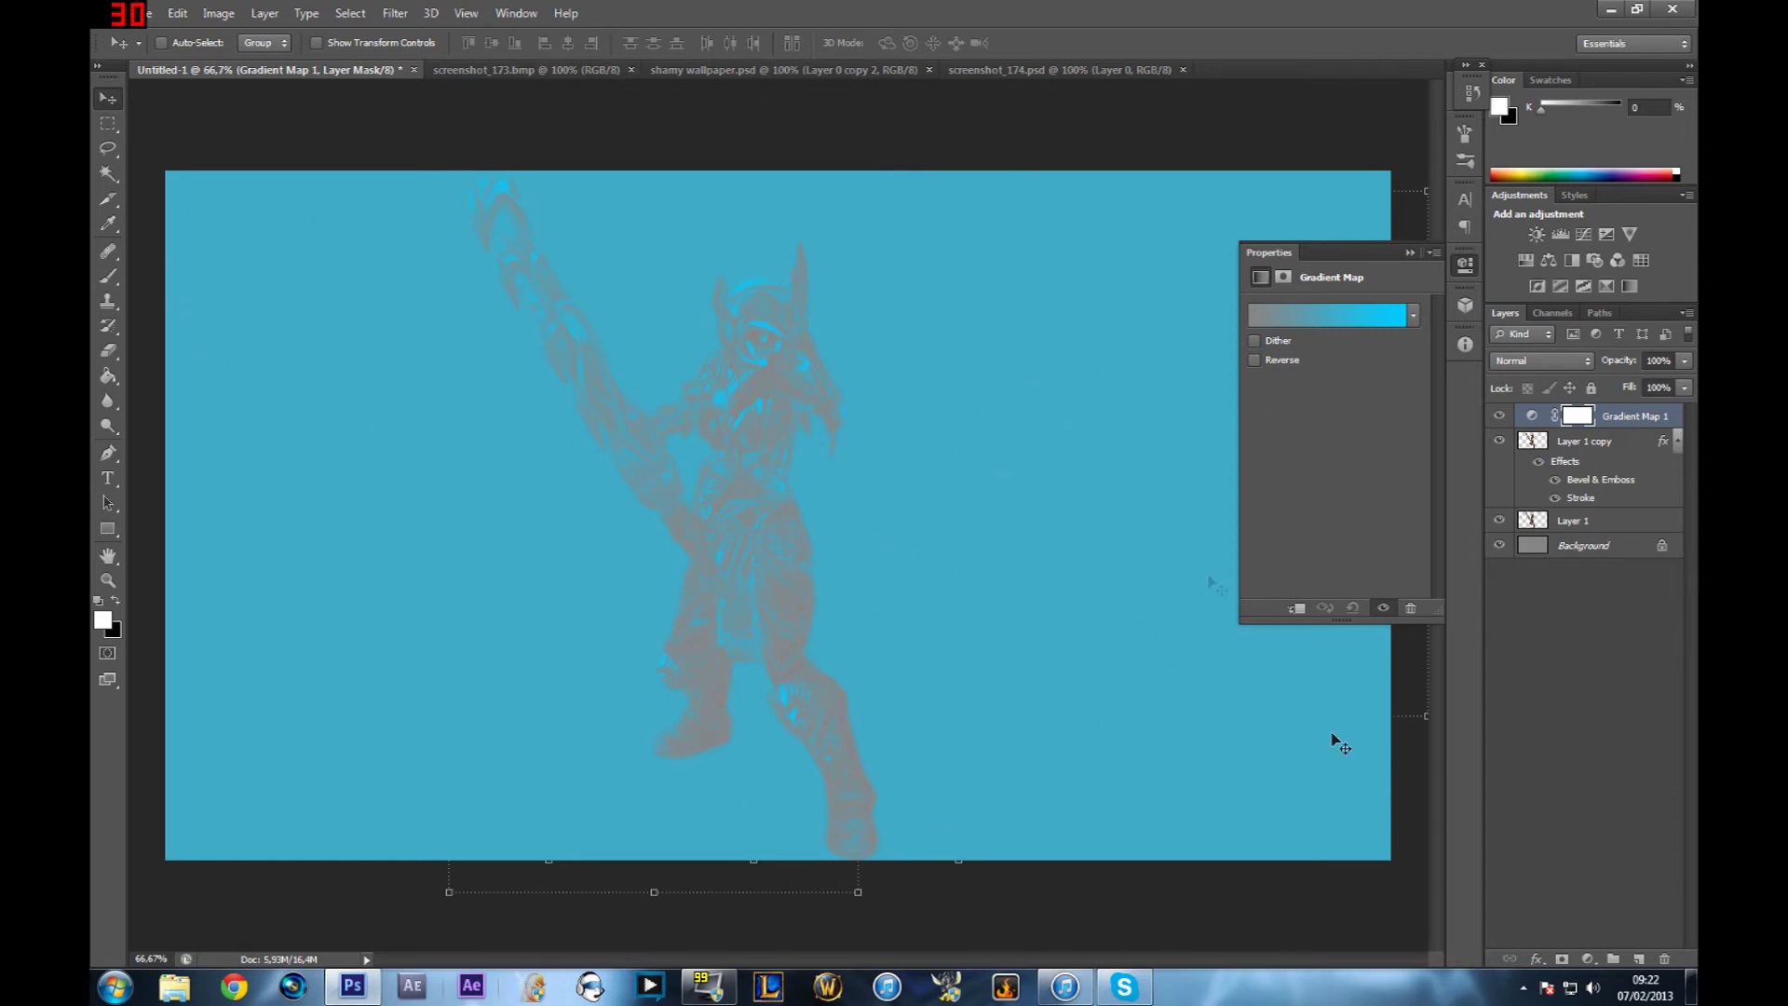
pyautogui.click(1413, 317)
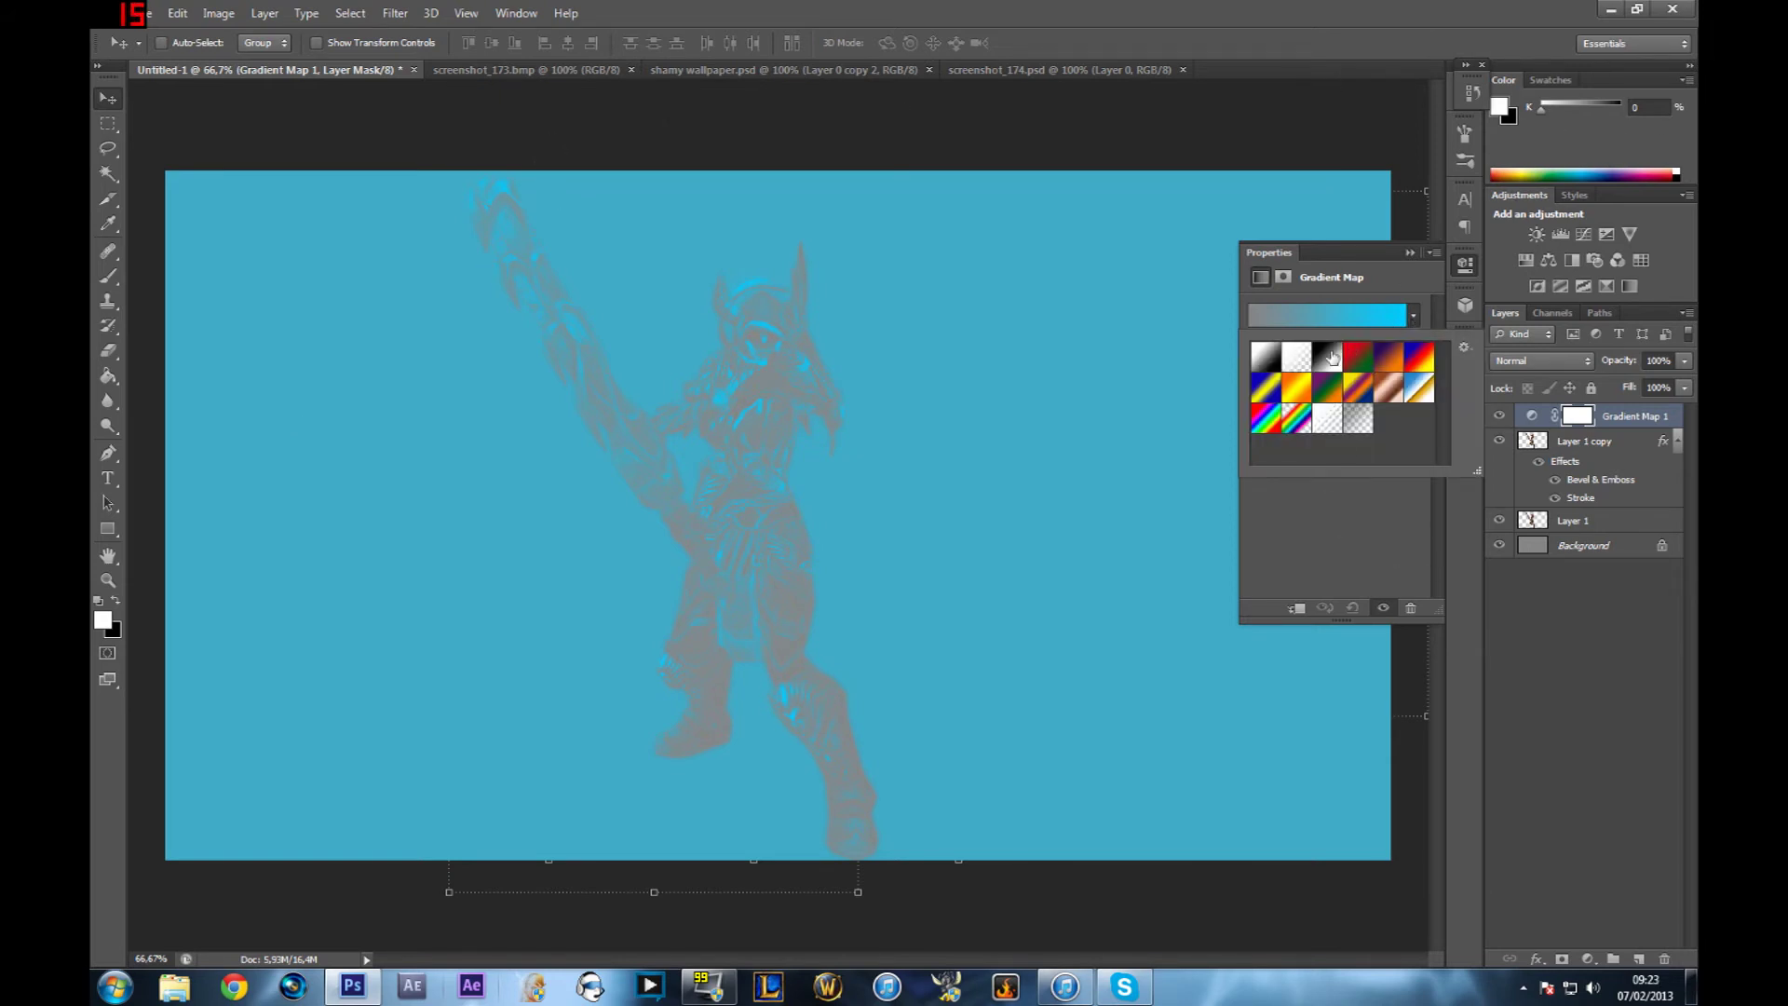
pyautogui.click(1326, 360)
pyautogui.click(1413, 316)
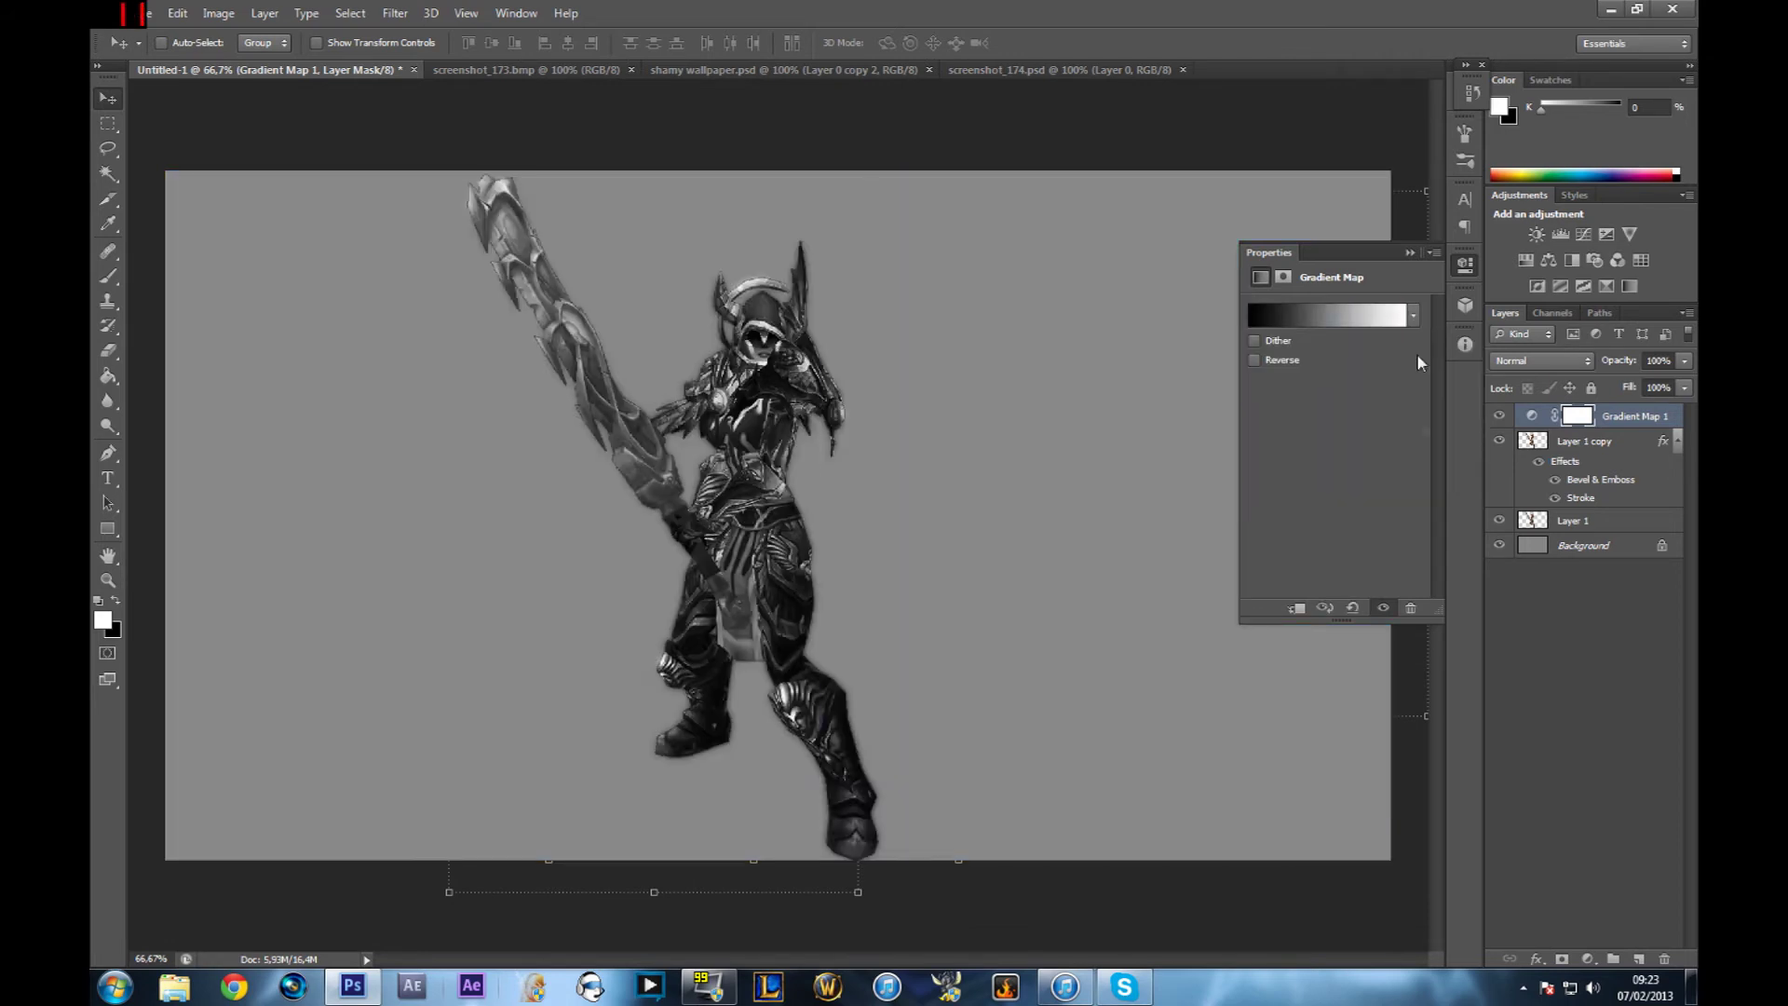
# Recheck the gradient presets, then collapse the Gradient Map 1 Properties panel.
pyautogui.click(1406, 319)
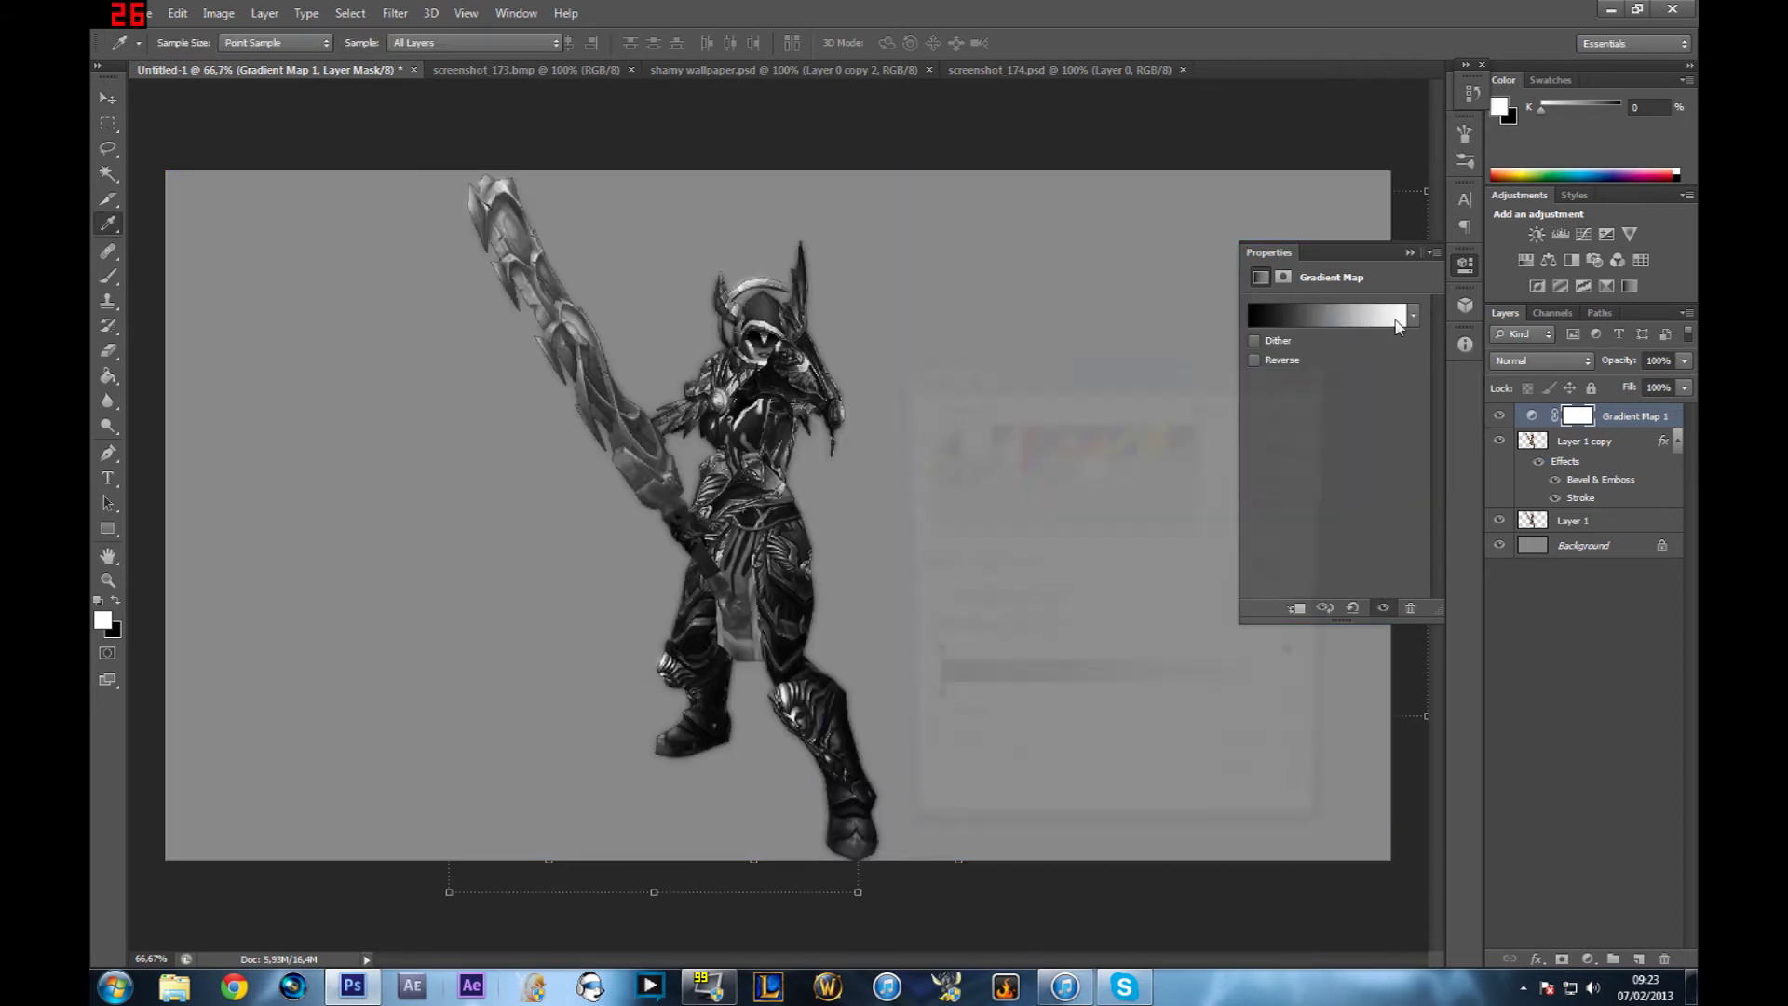
pyautogui.click(1302, 371)
pyautogui.click(1414, 318)
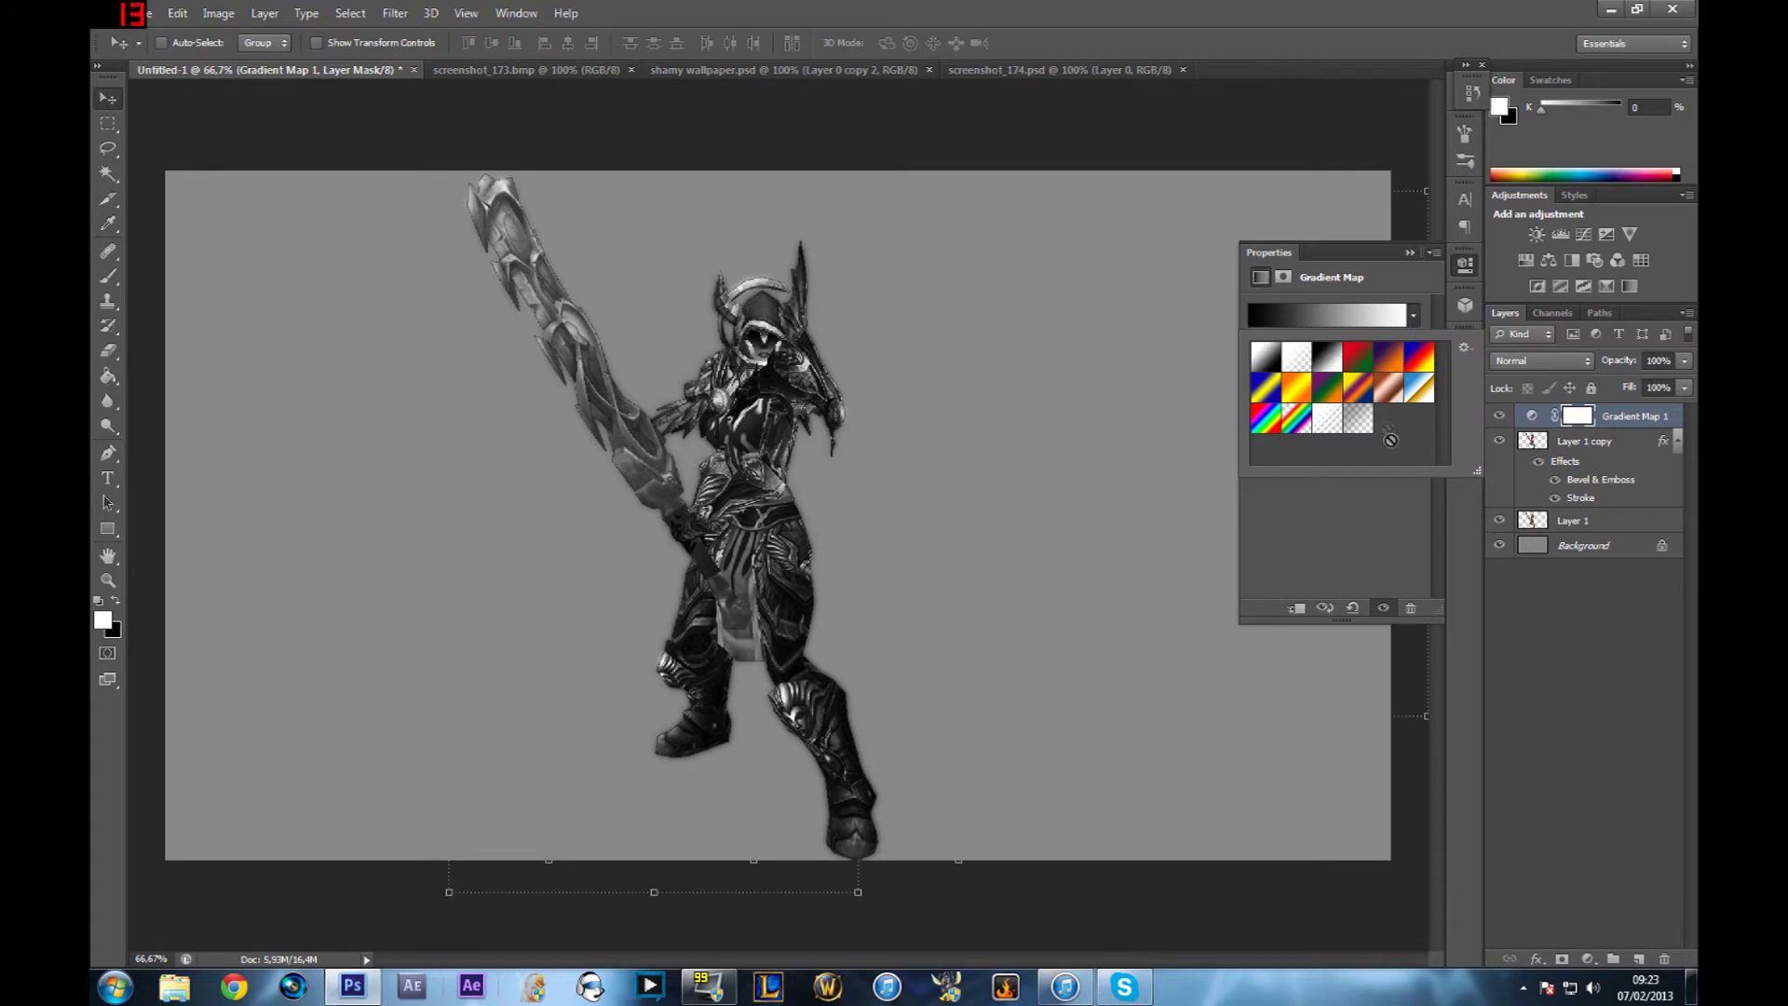
pyautogui.click(1414, 316)
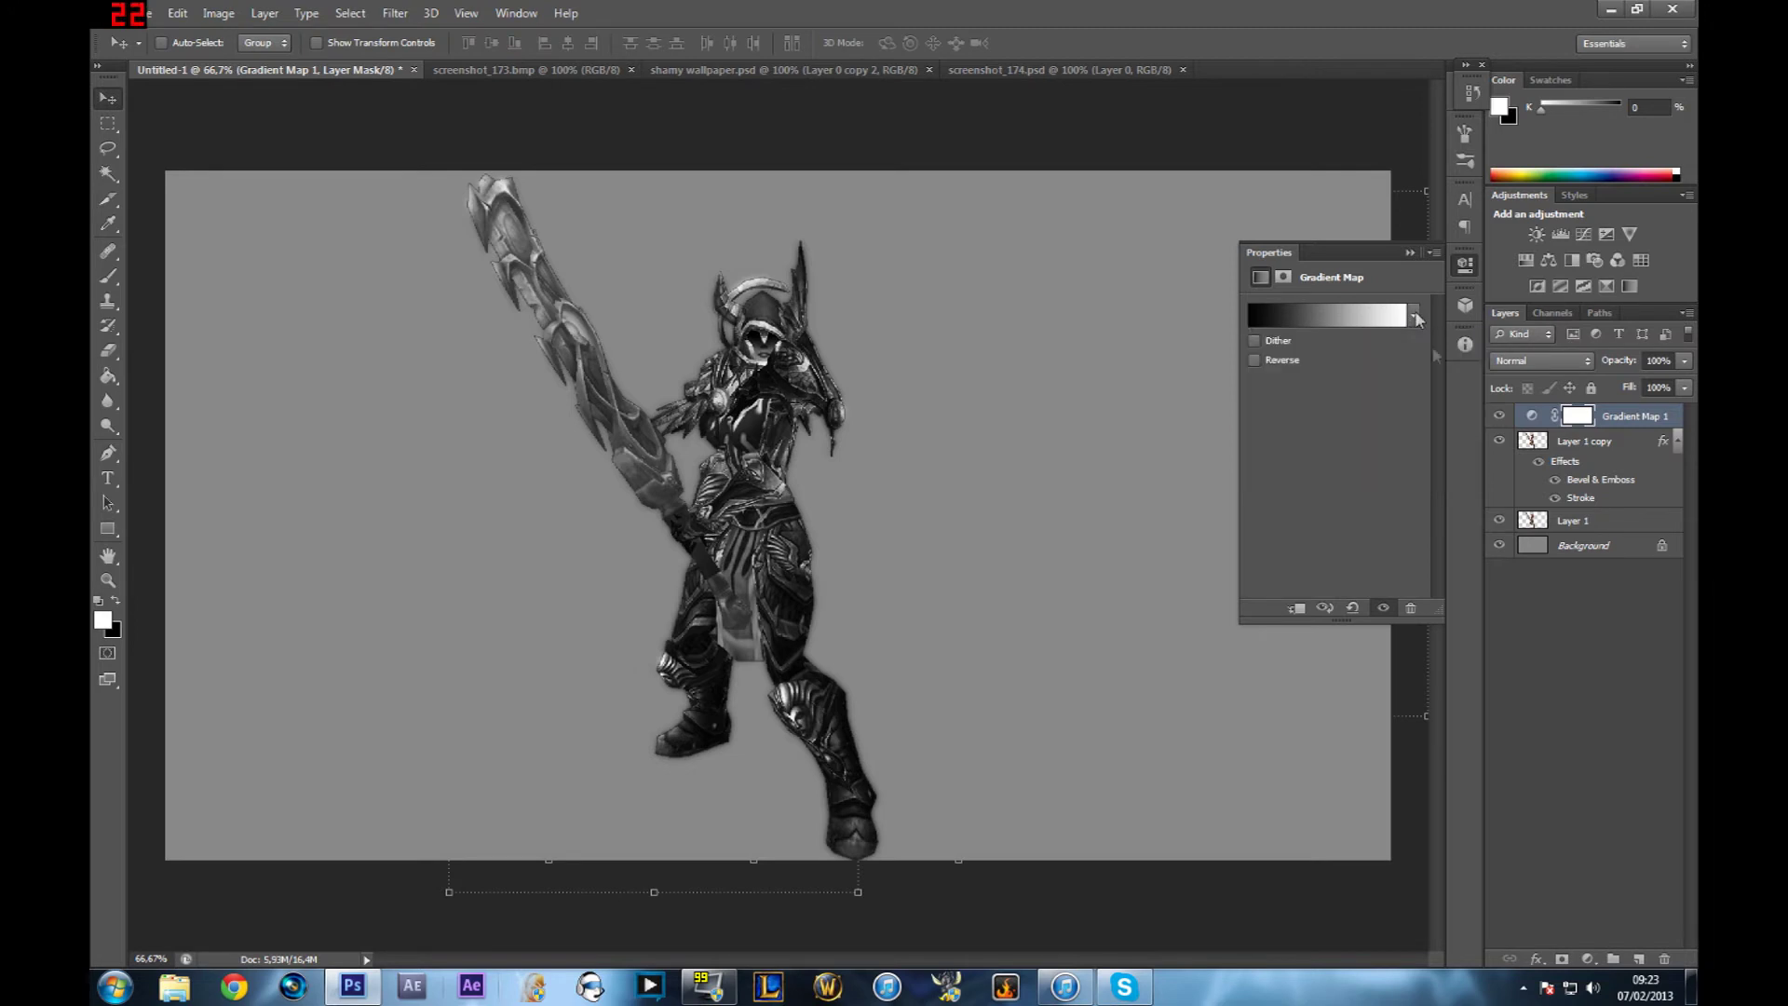
pyautogui.click(1410, 253)
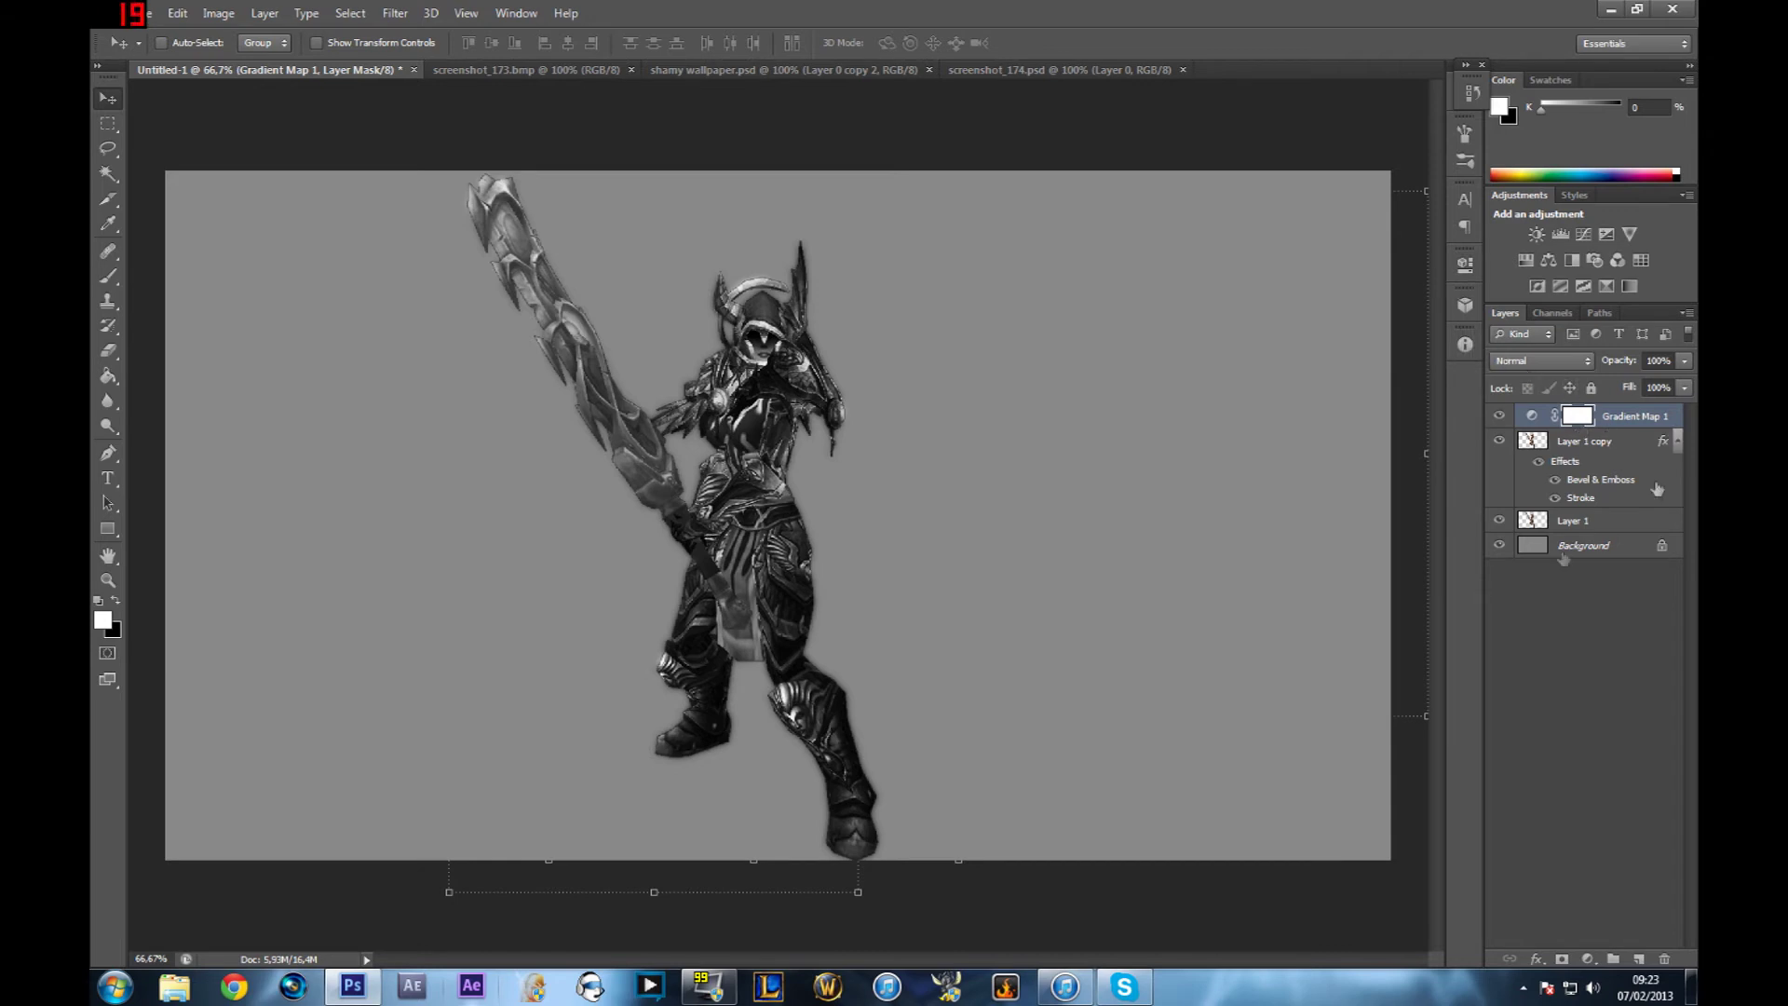
pyautogui.click(1553, 365)
pyautogui.click(1553, 365)
# Set Gradient Map 1 to Overlay blending and lower its opacity to about 31%.
pyautogui.click(1544, 367)
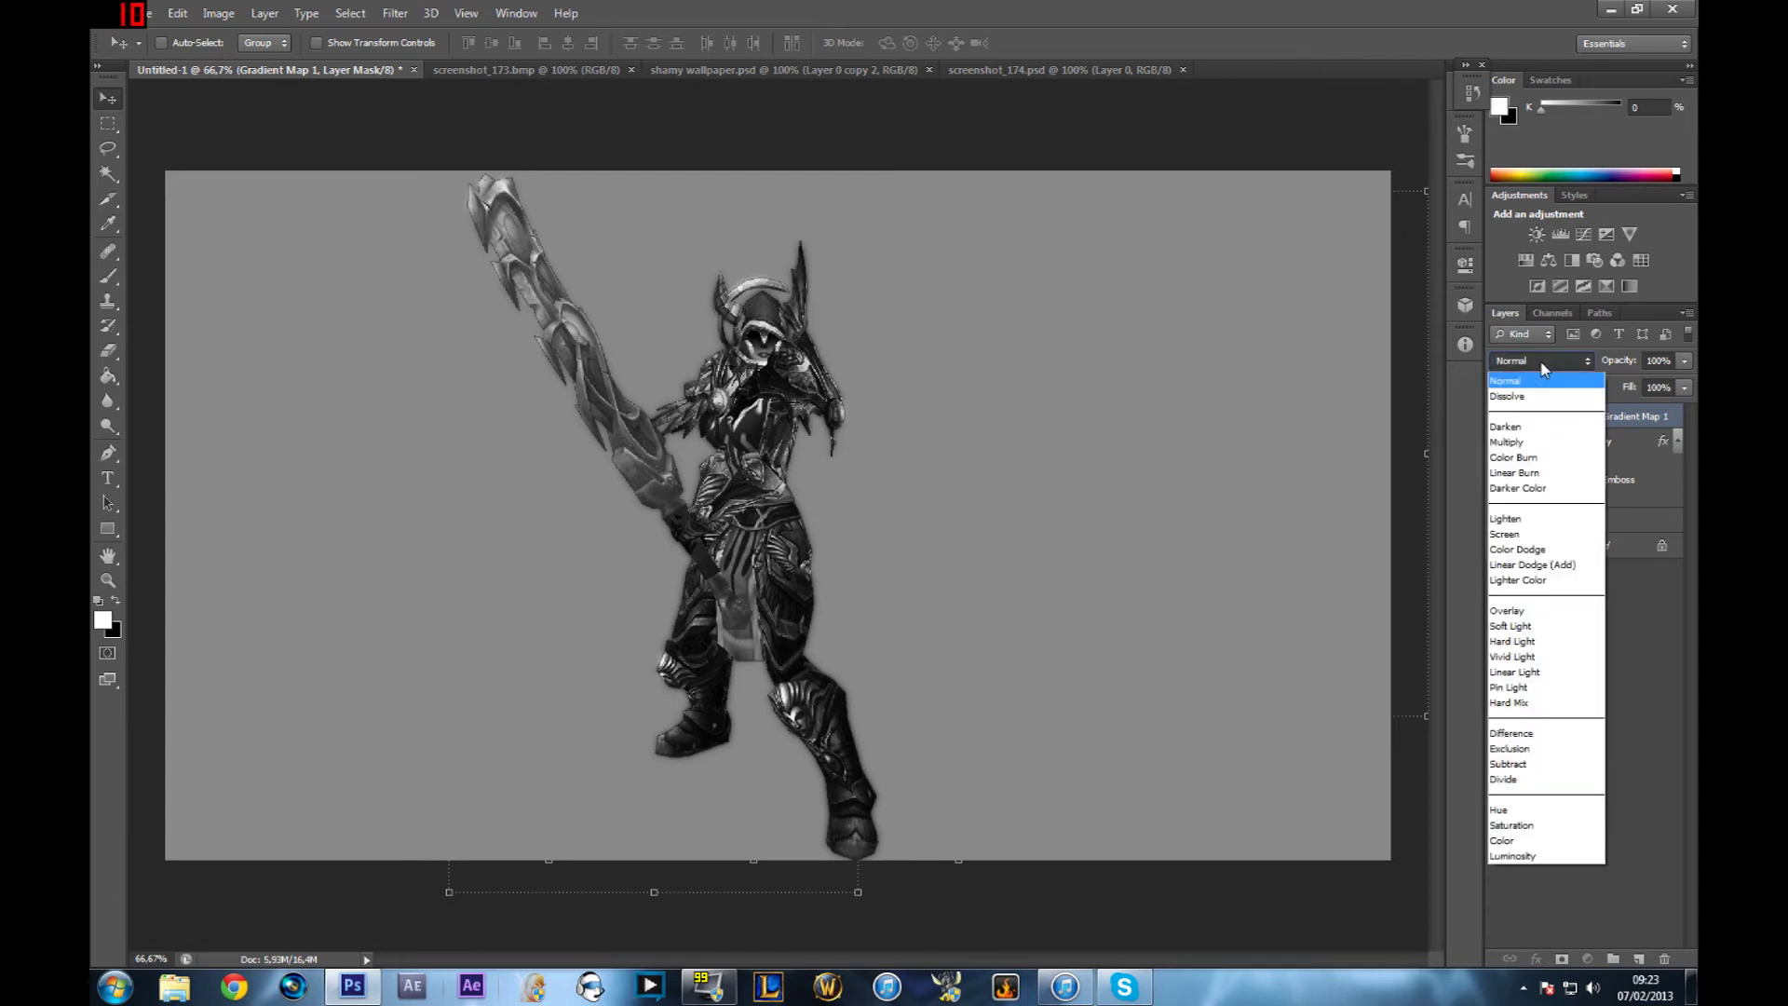
pyautogui.click(1536, 610)
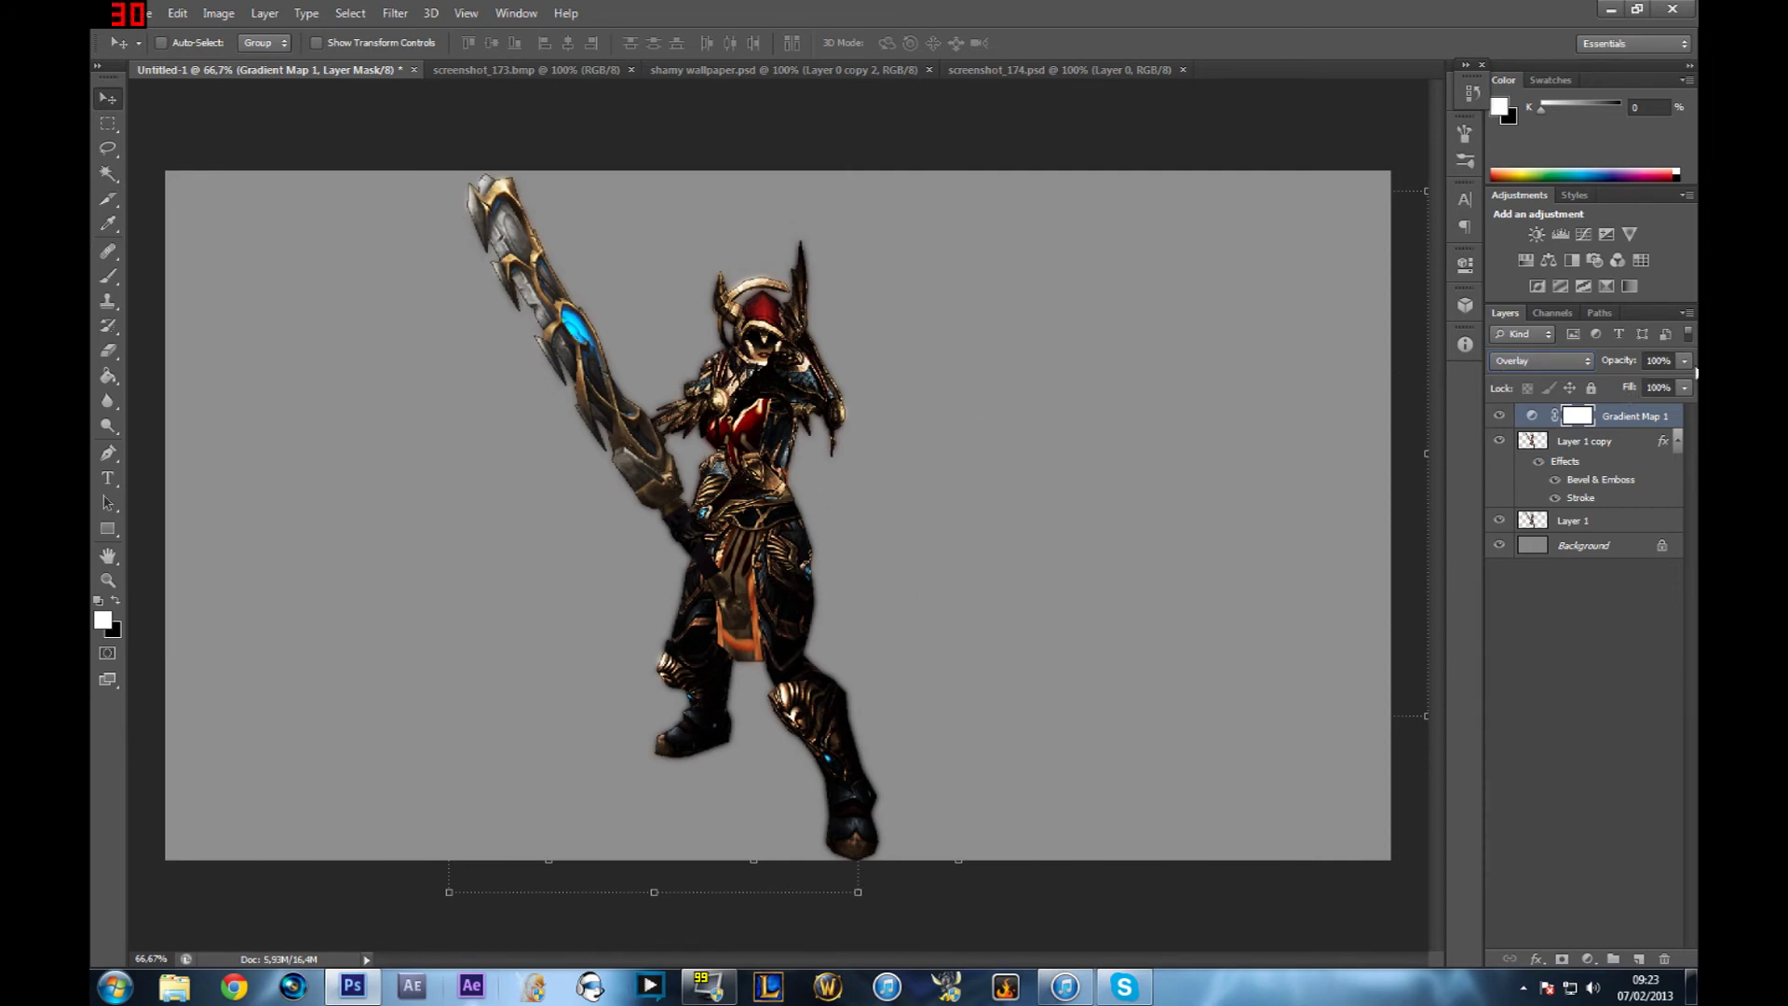
pyautogui.click(1684, 360)
pyautogui.moveTo(1676, 381); pyautogui.dragTo(1647, 389)
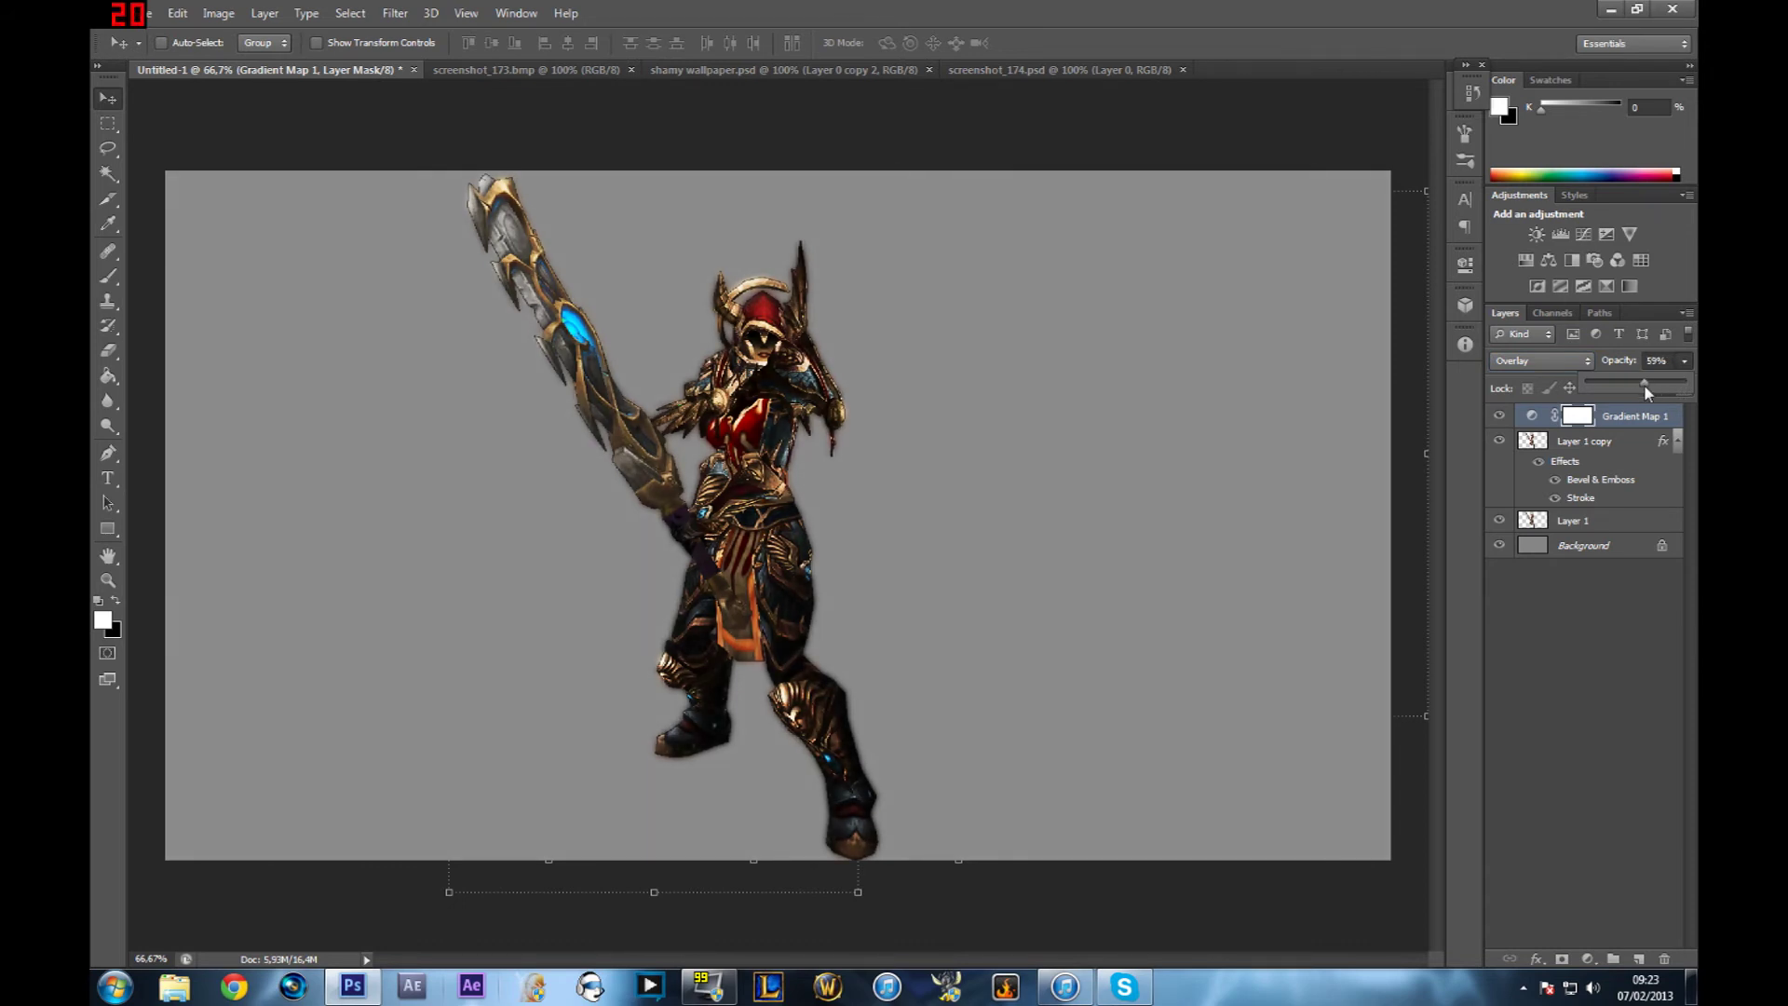
pyautogui.click(1690, 379)
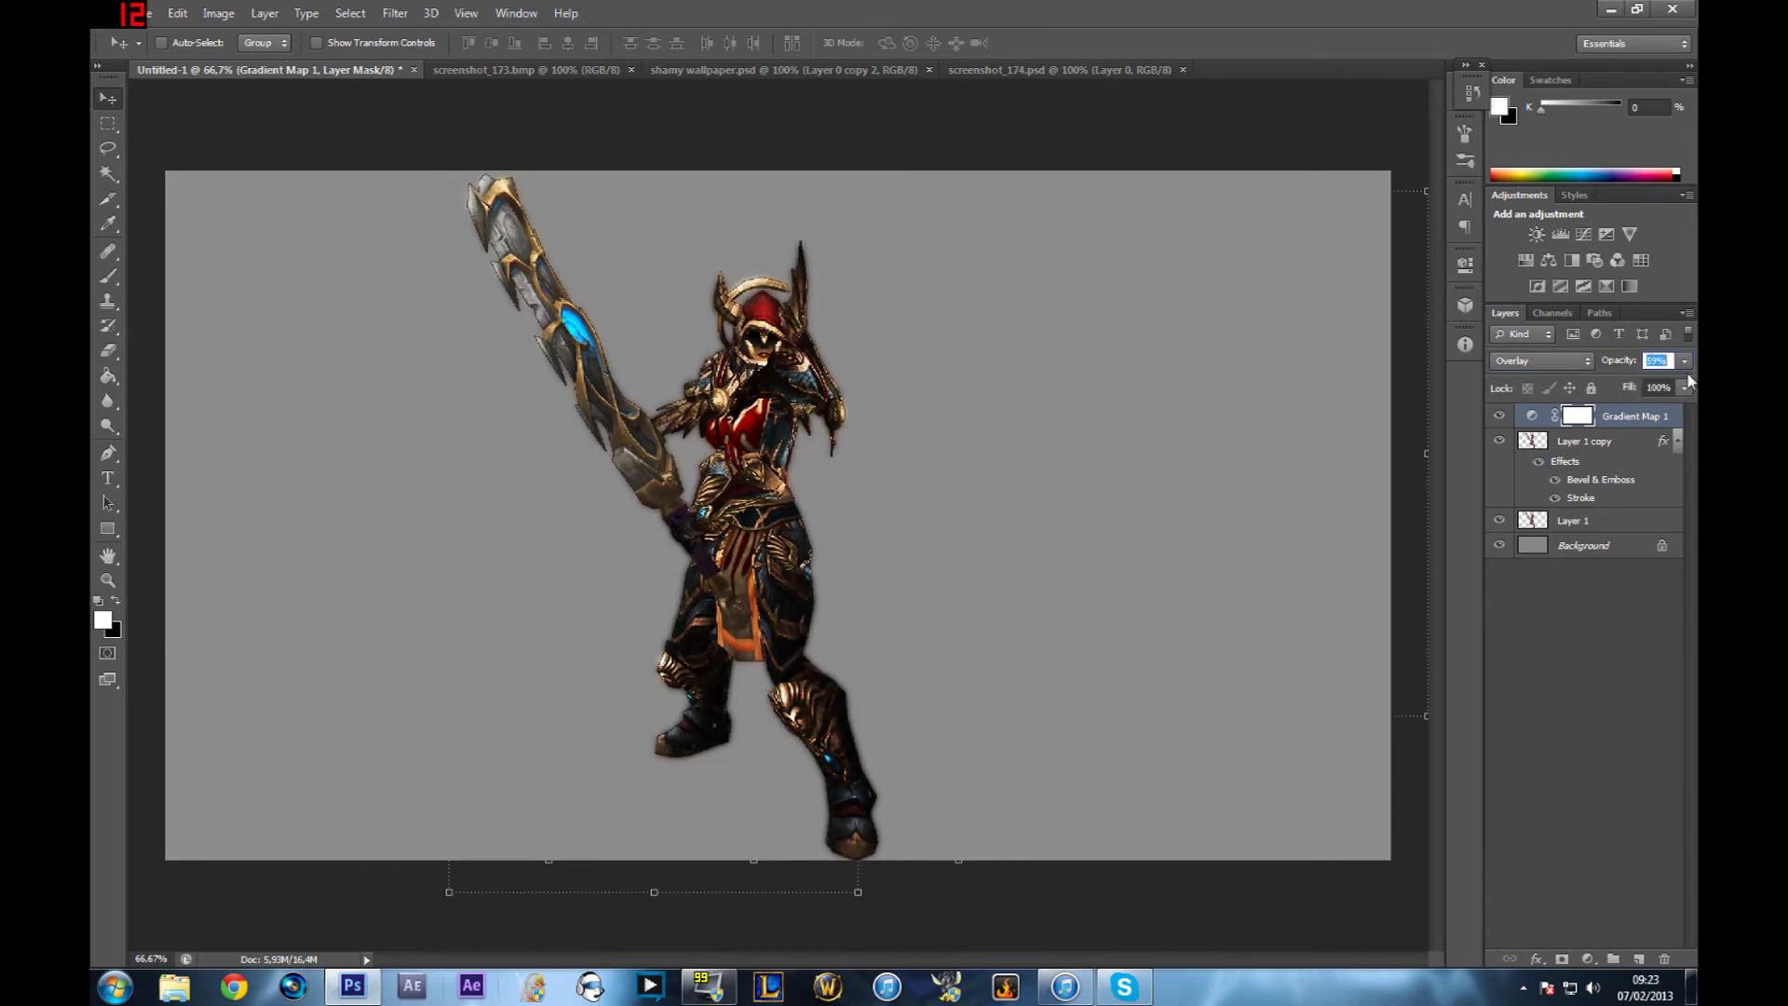
pyautogui.click(1683, 363)
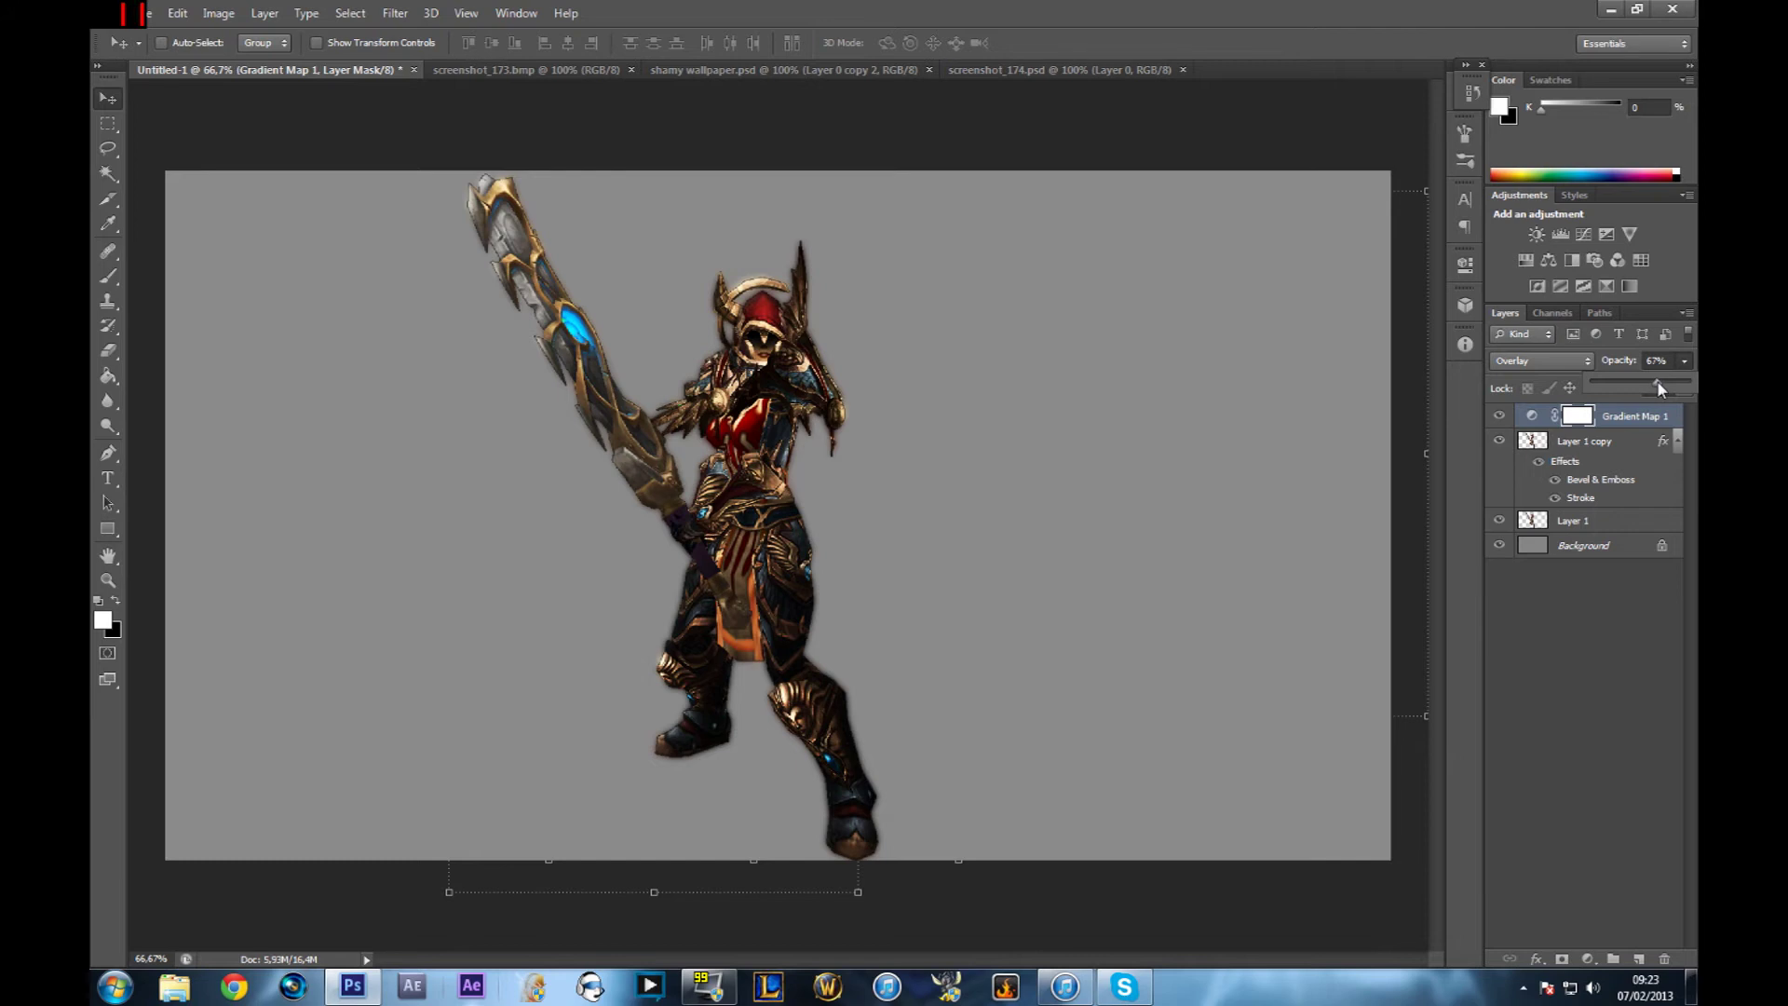
pyautogui.moveTo(1658, 380); pyautogui.dragTo(1645, 380)
pyautogui.moveTo(1629, 386); pyautogui.dragTo(1630, 384)
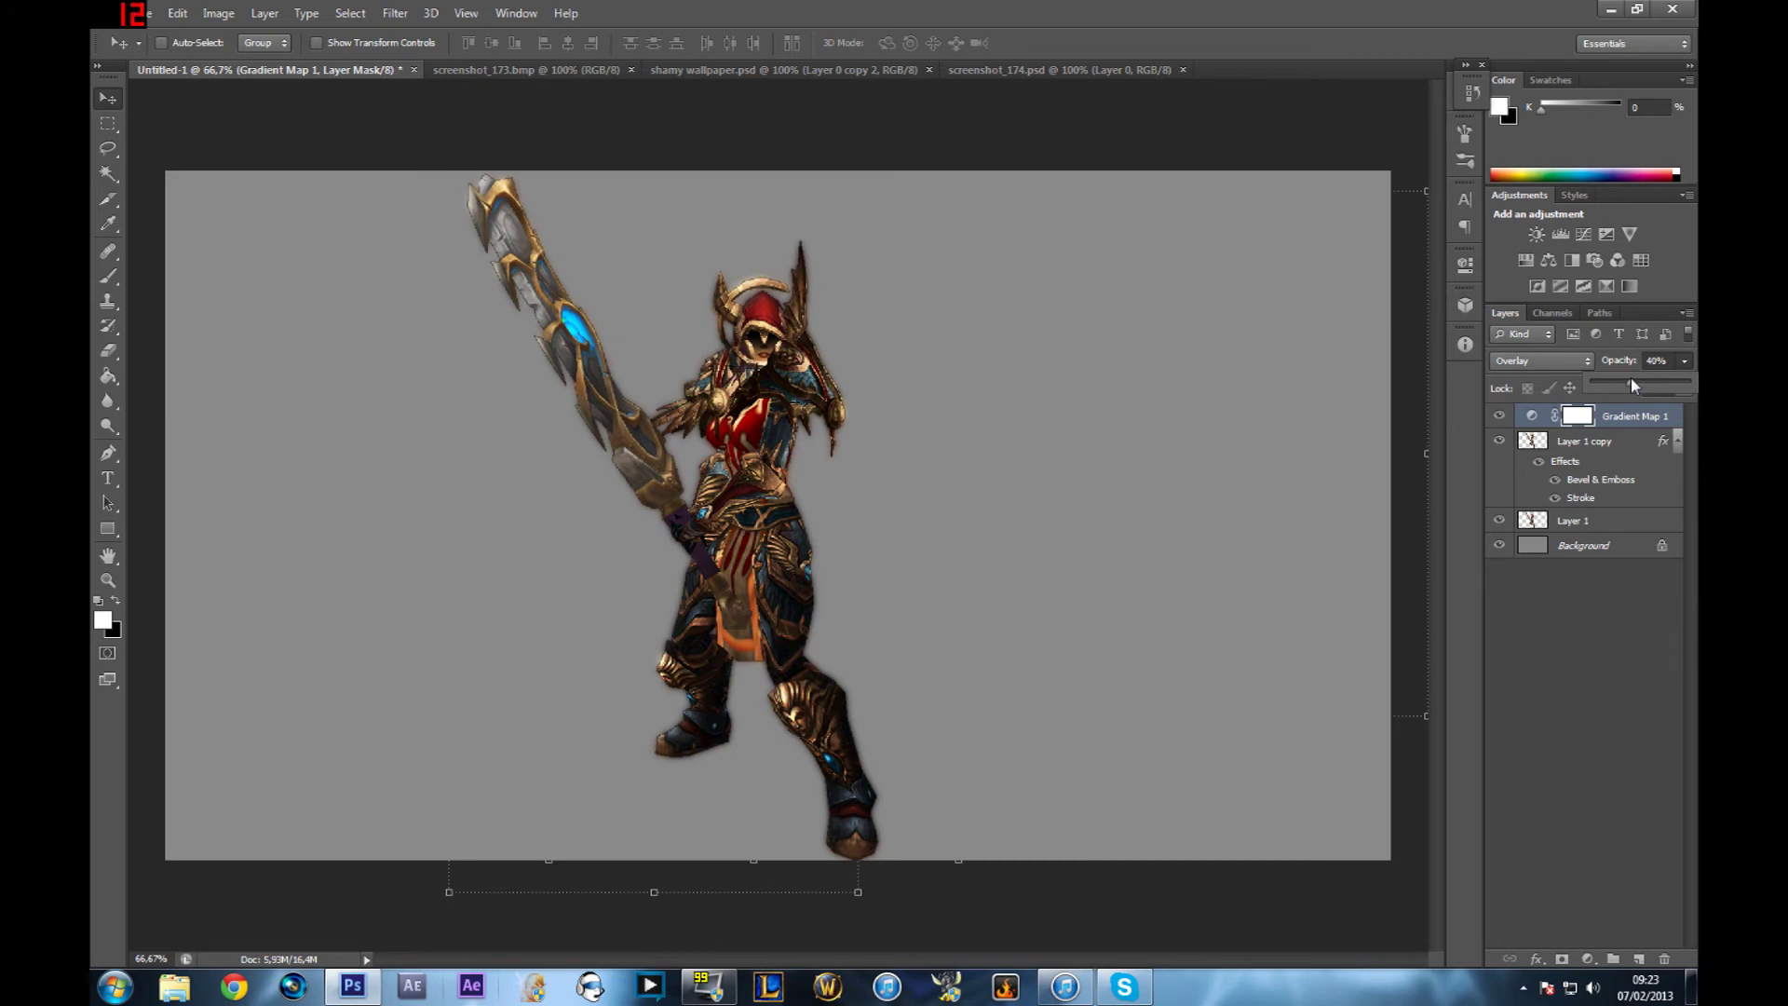
pyautogui.click(1551, 652)
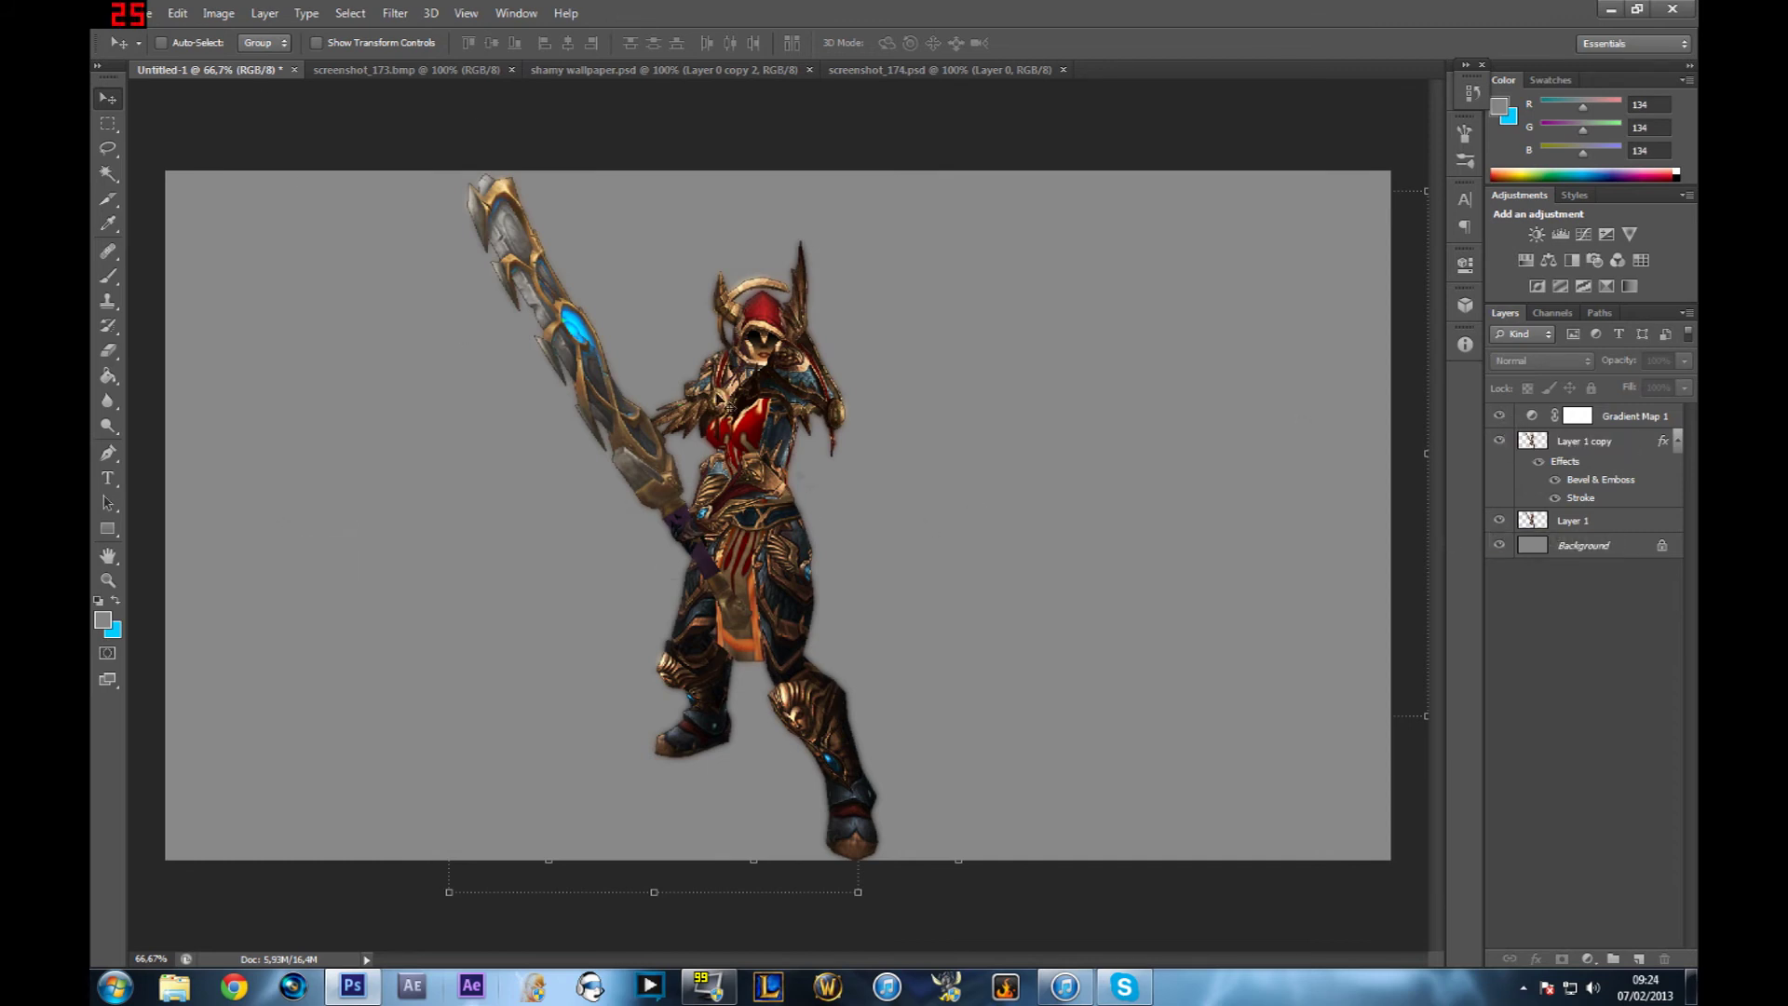
pyautogui.click(1498, 416)
pyautogui.click(1538, 460)
pyautogui.click(1500, 523)
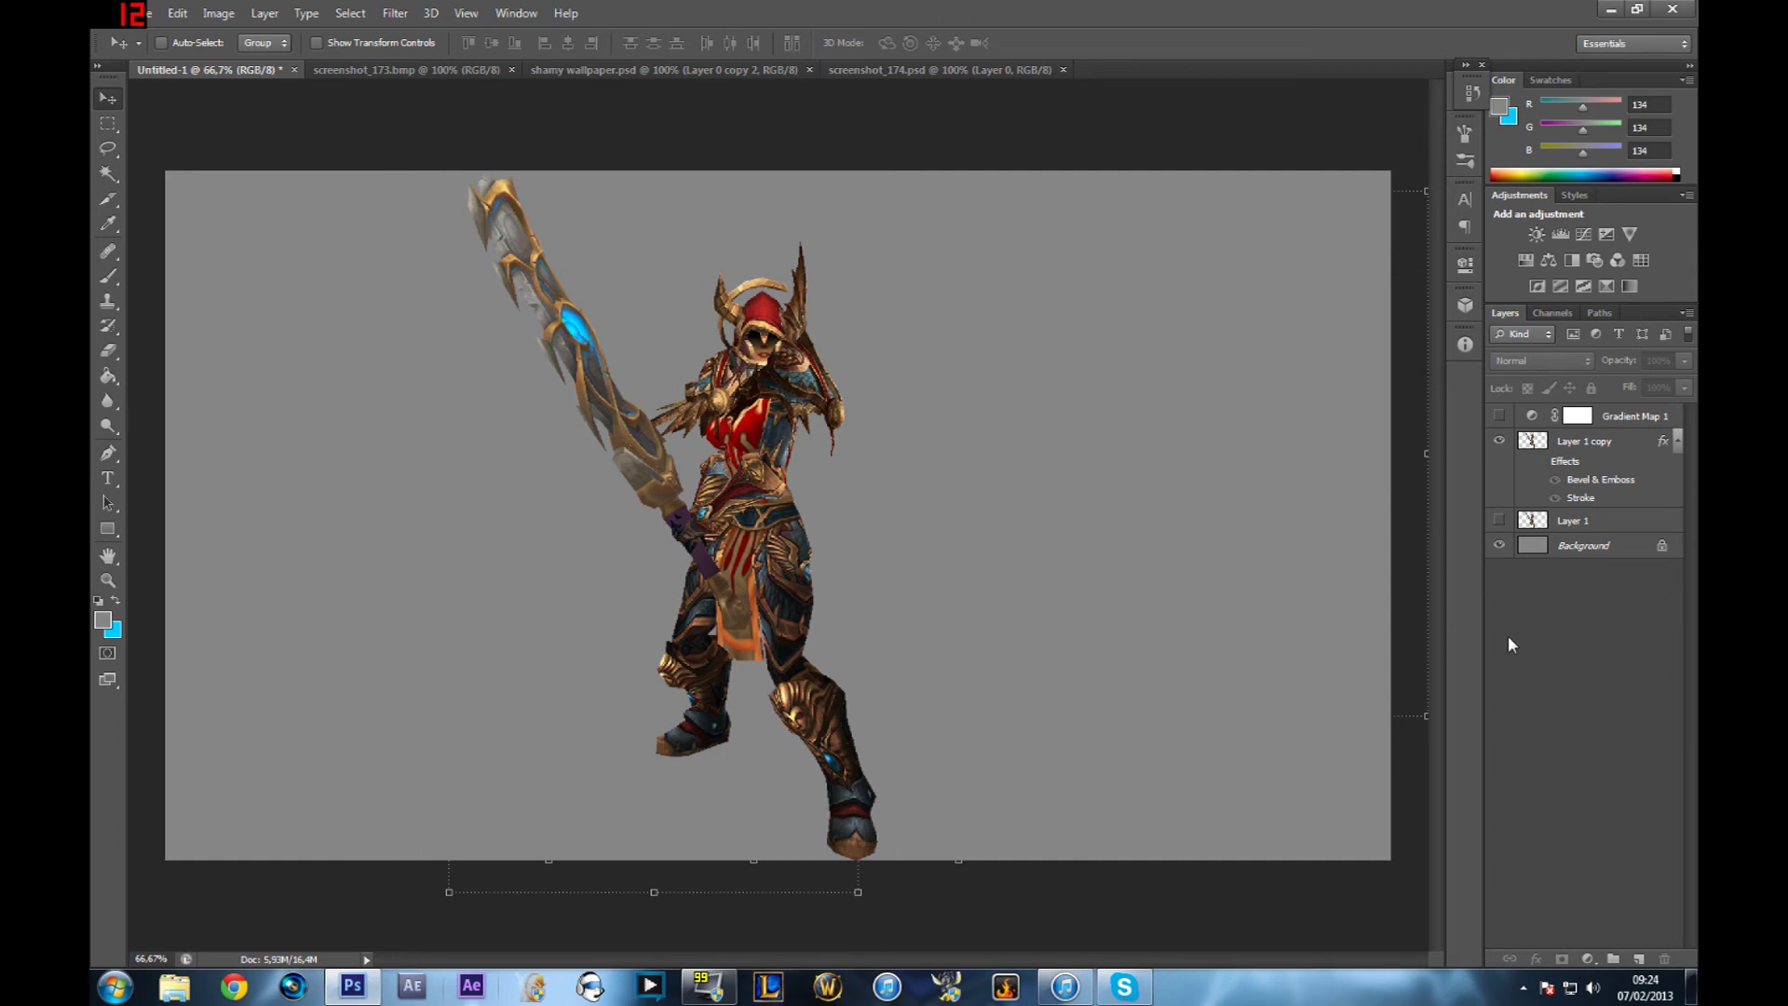
pyautogui.click(1498, 519)
pyautogui.click(1538, 462)
pyautogui.click(1498, 415)
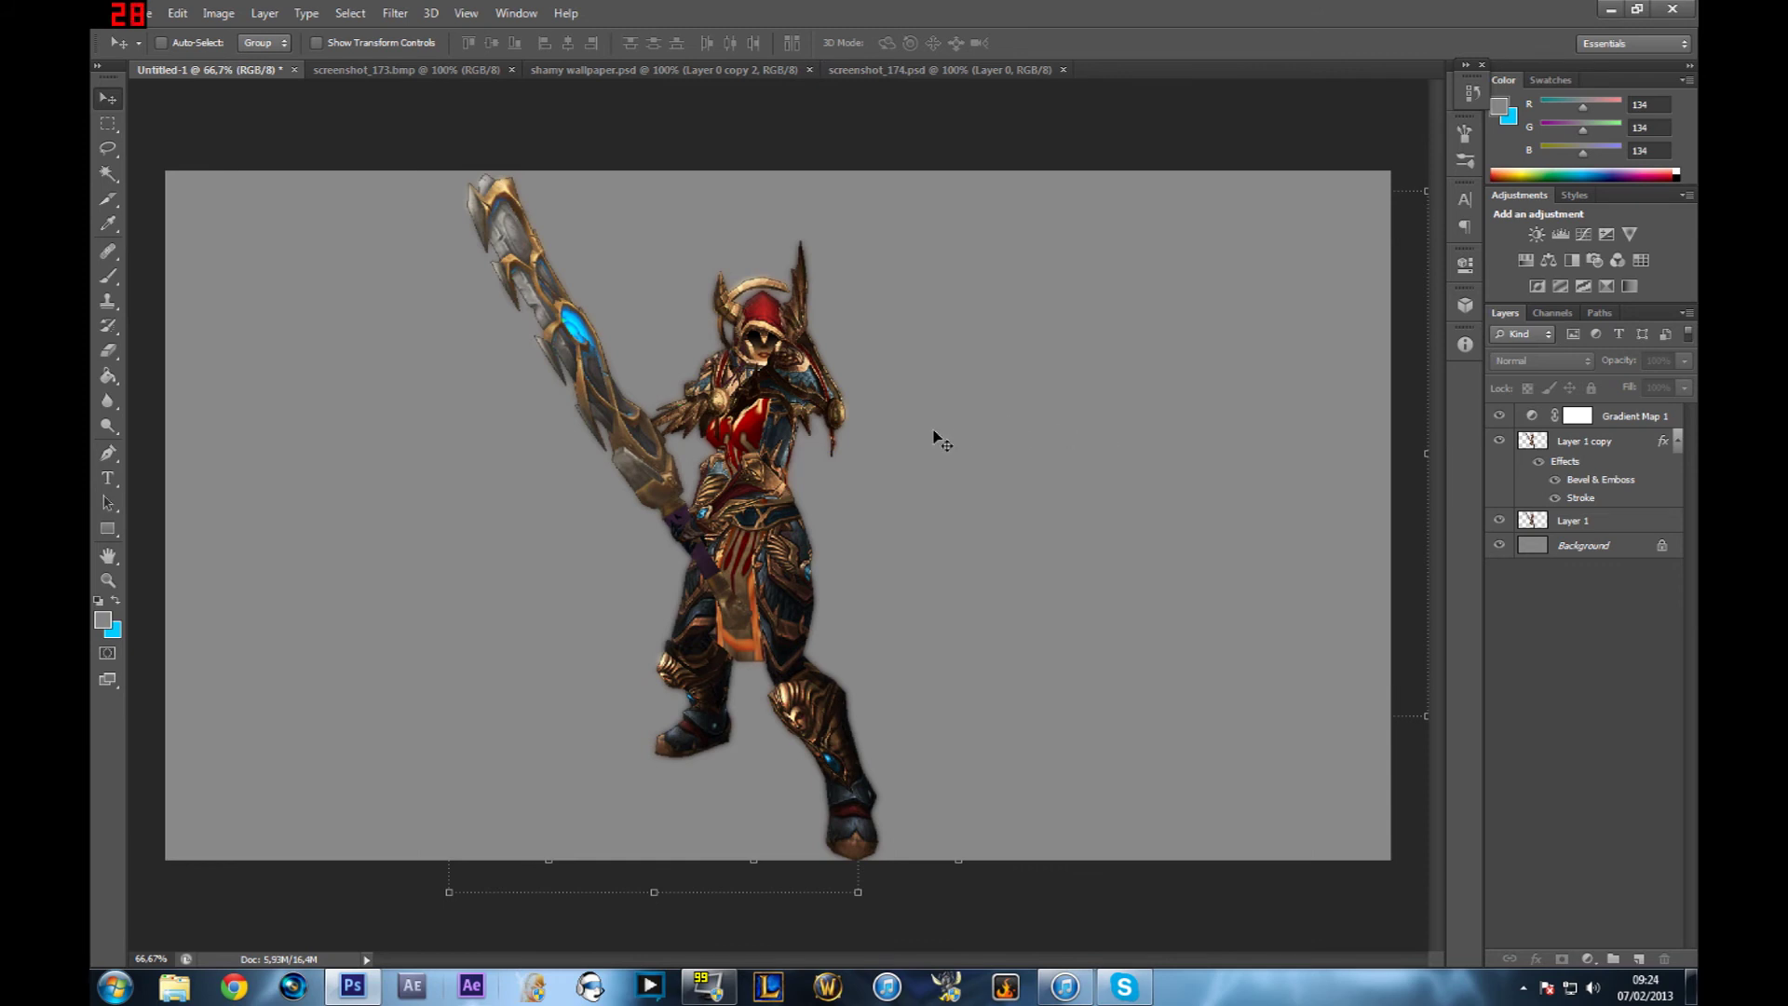
# Add Gradient Map 2 and set its gradient's left stop to dark red 9a0000.
pyautogui.click(1646, 417)
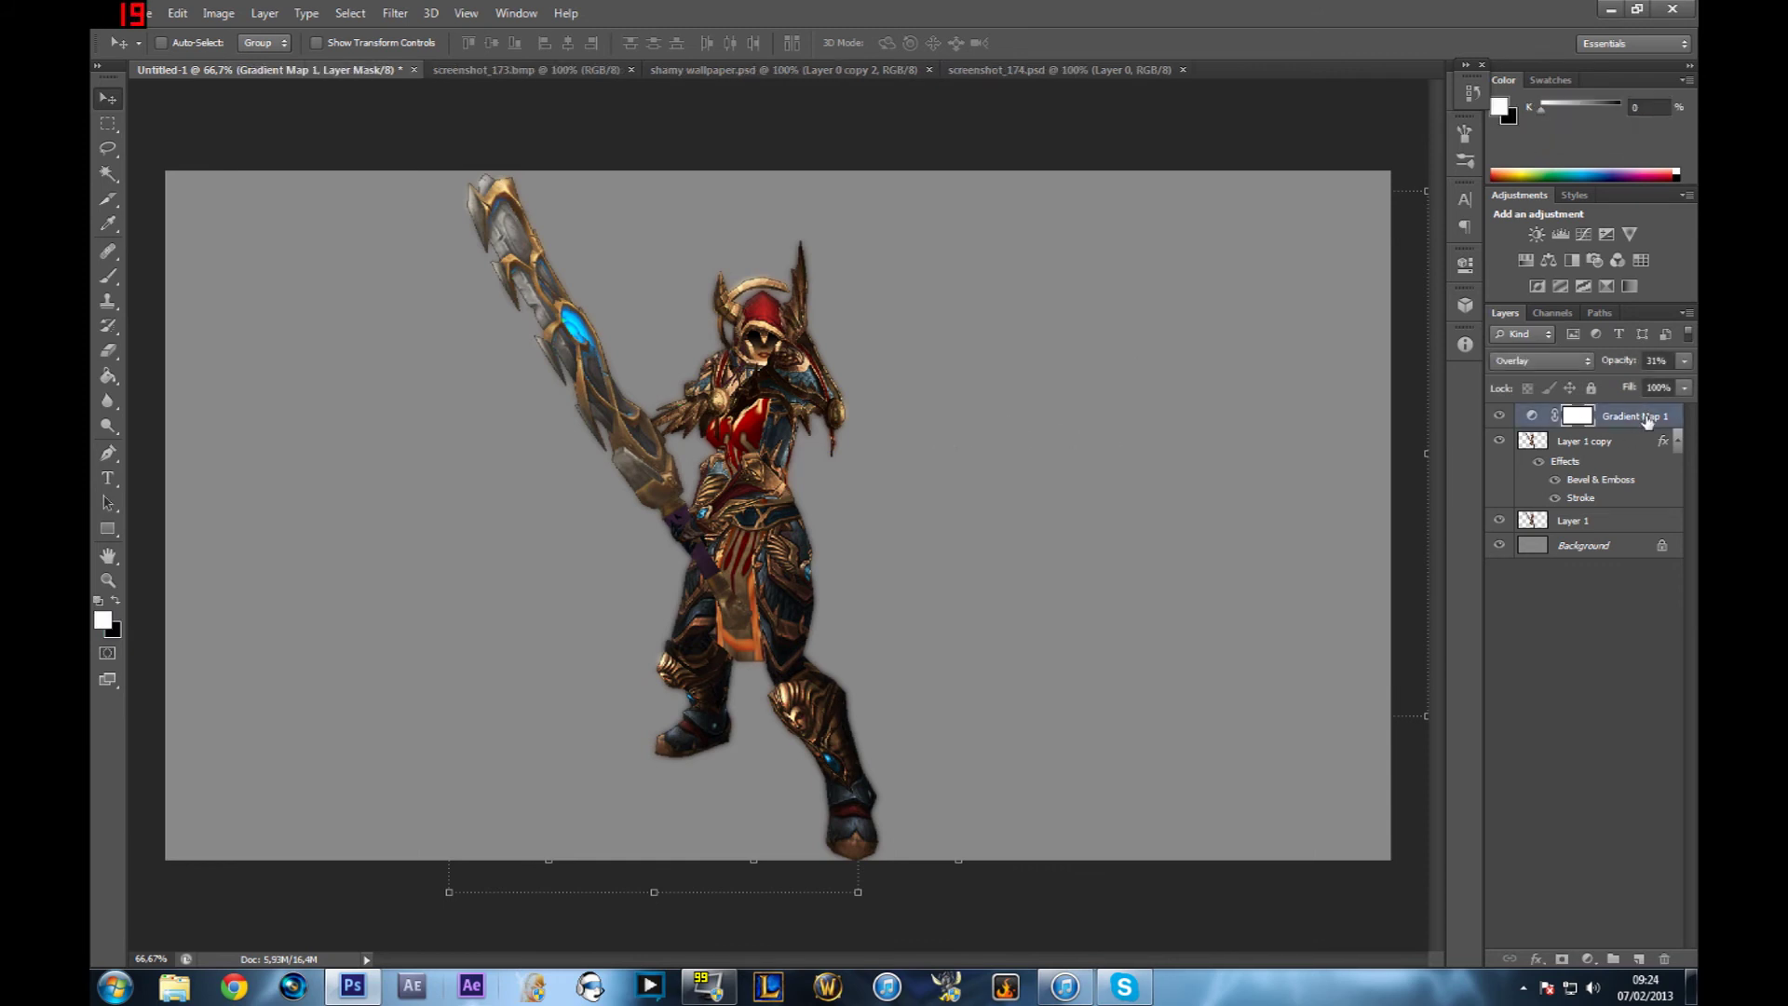
pyautogui.click(1629, 284)
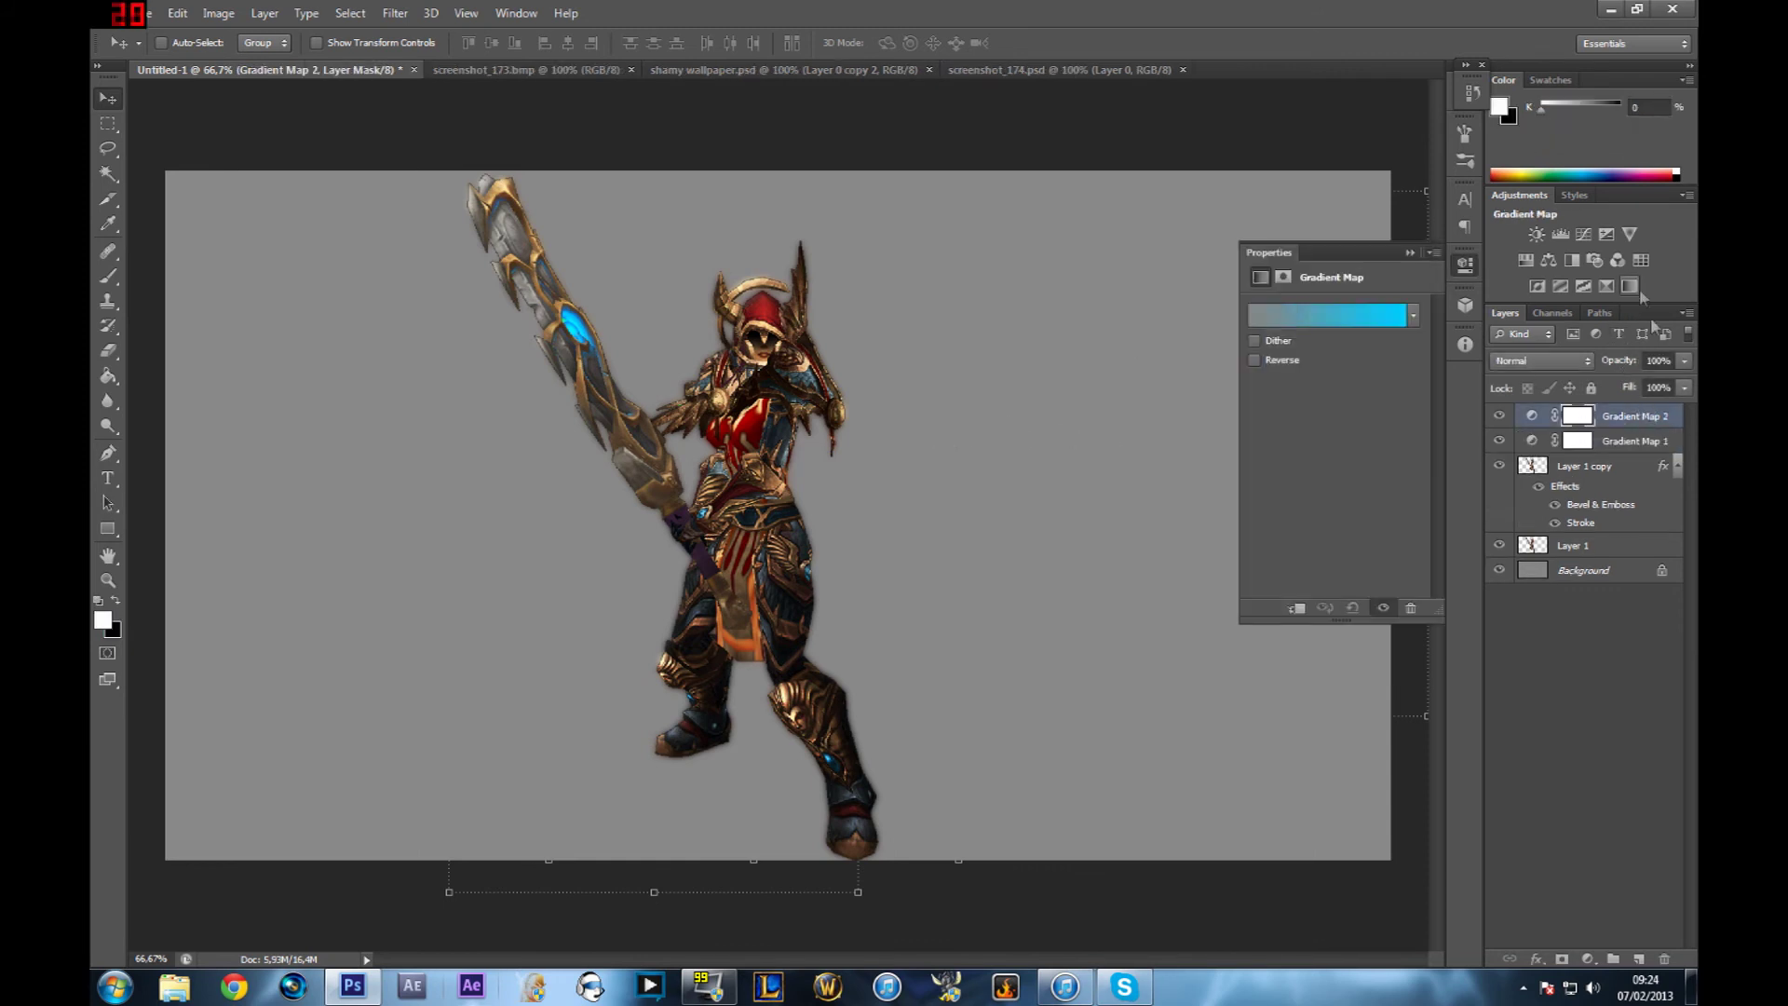
pyautogui.click(1403, 317)
pyautogui.click(929, 701)
pyautogui.click(1022, 781)
pyautogui.moveTo(968, 633); pyautogui.dragTo(1140, 618)
pyautogui.click(1219, 503)
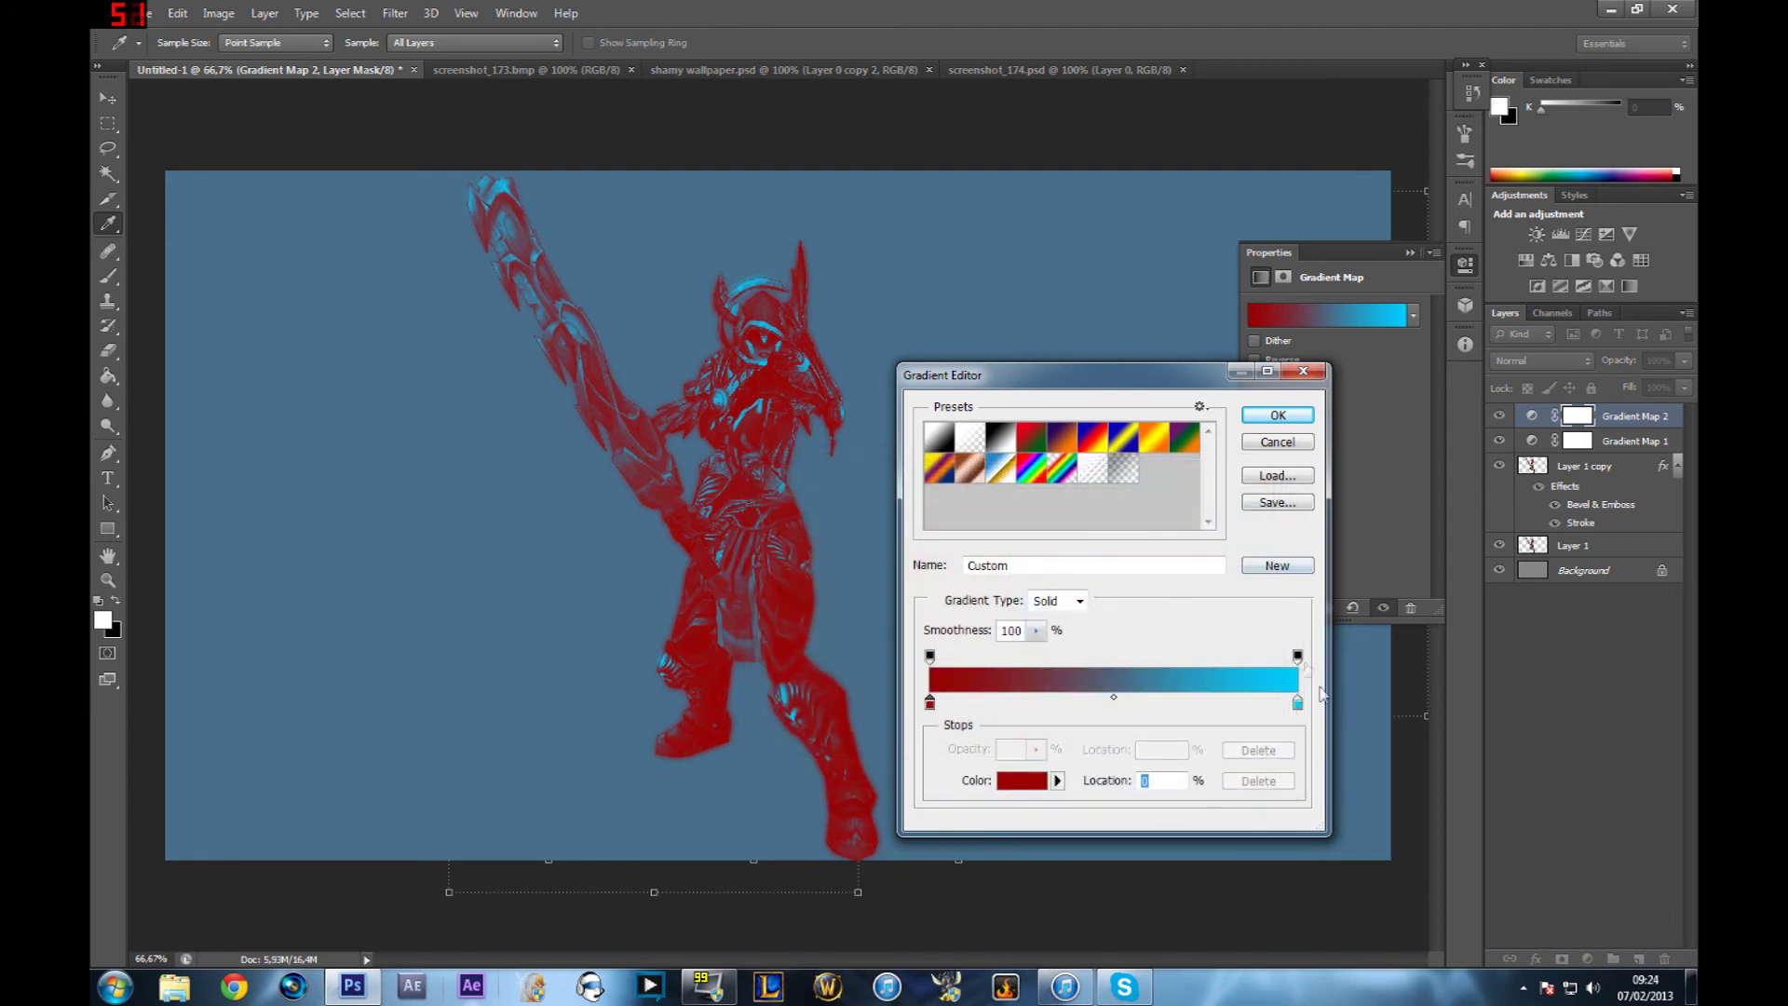
# Set the right stop to deep navy 001348 and confirm the red-to-navy gradient.
pyautogui.click(1293, 704)
pyautogui.moveTo(1294, 708); pyautogui.dragTo(1261, 728)
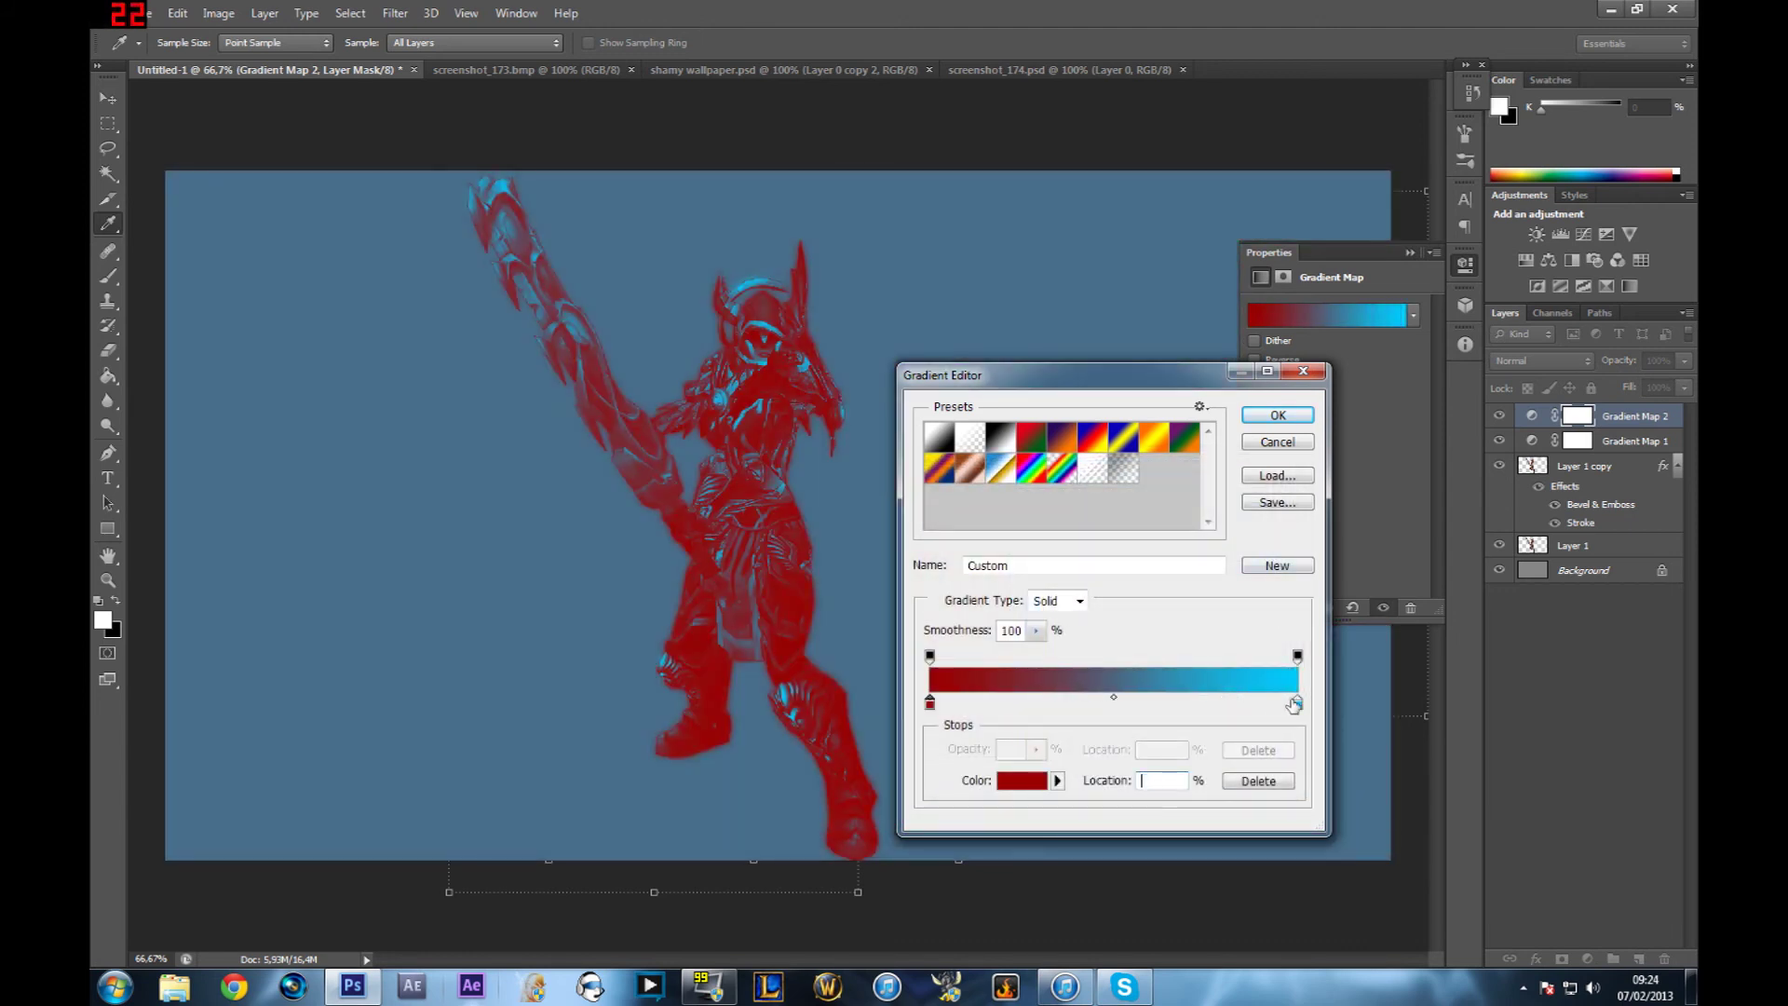
pyautogui.click(1022, 781)
pyautogui.click(1008, 649)
pyautogui.moveTo(1040, 637); pyautogui.dragTo(1029, 693)
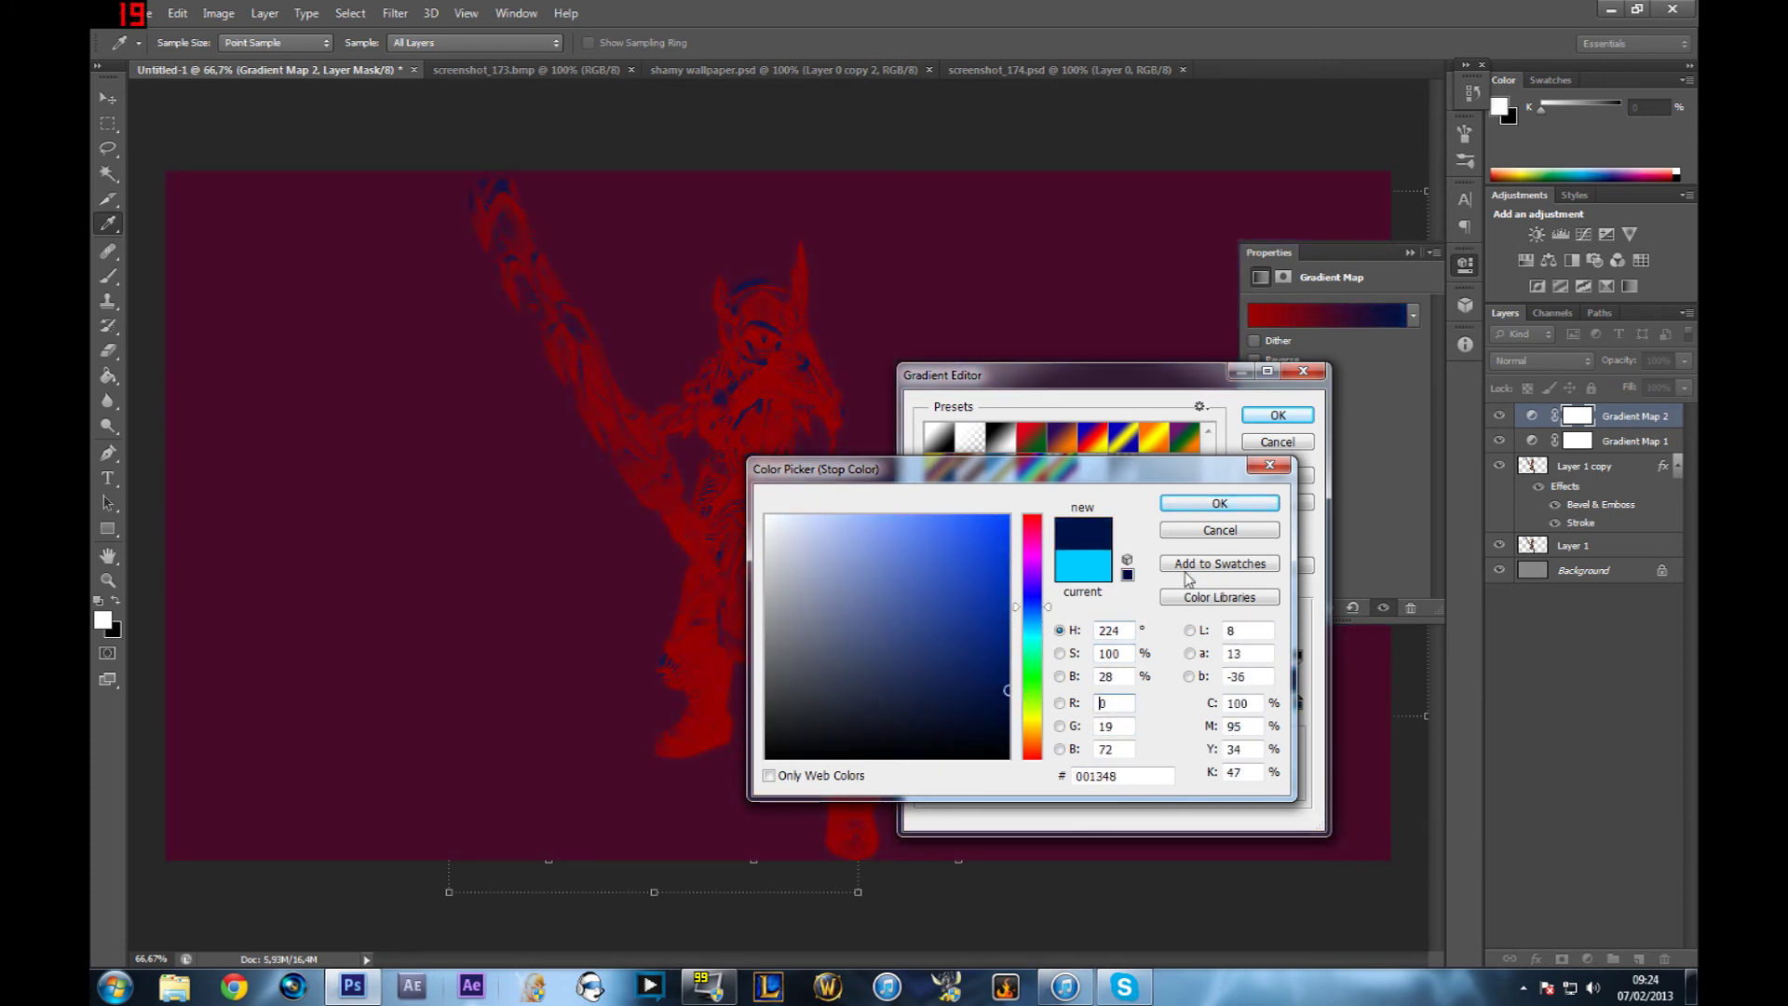
pyautogui.click(1219, 503)
pyautogui.click(1278, 414)
# Blend Gradient Map 2 as Overlay at low opacity and hide the gray Background layer.
pyautogui.click(1541, 360)
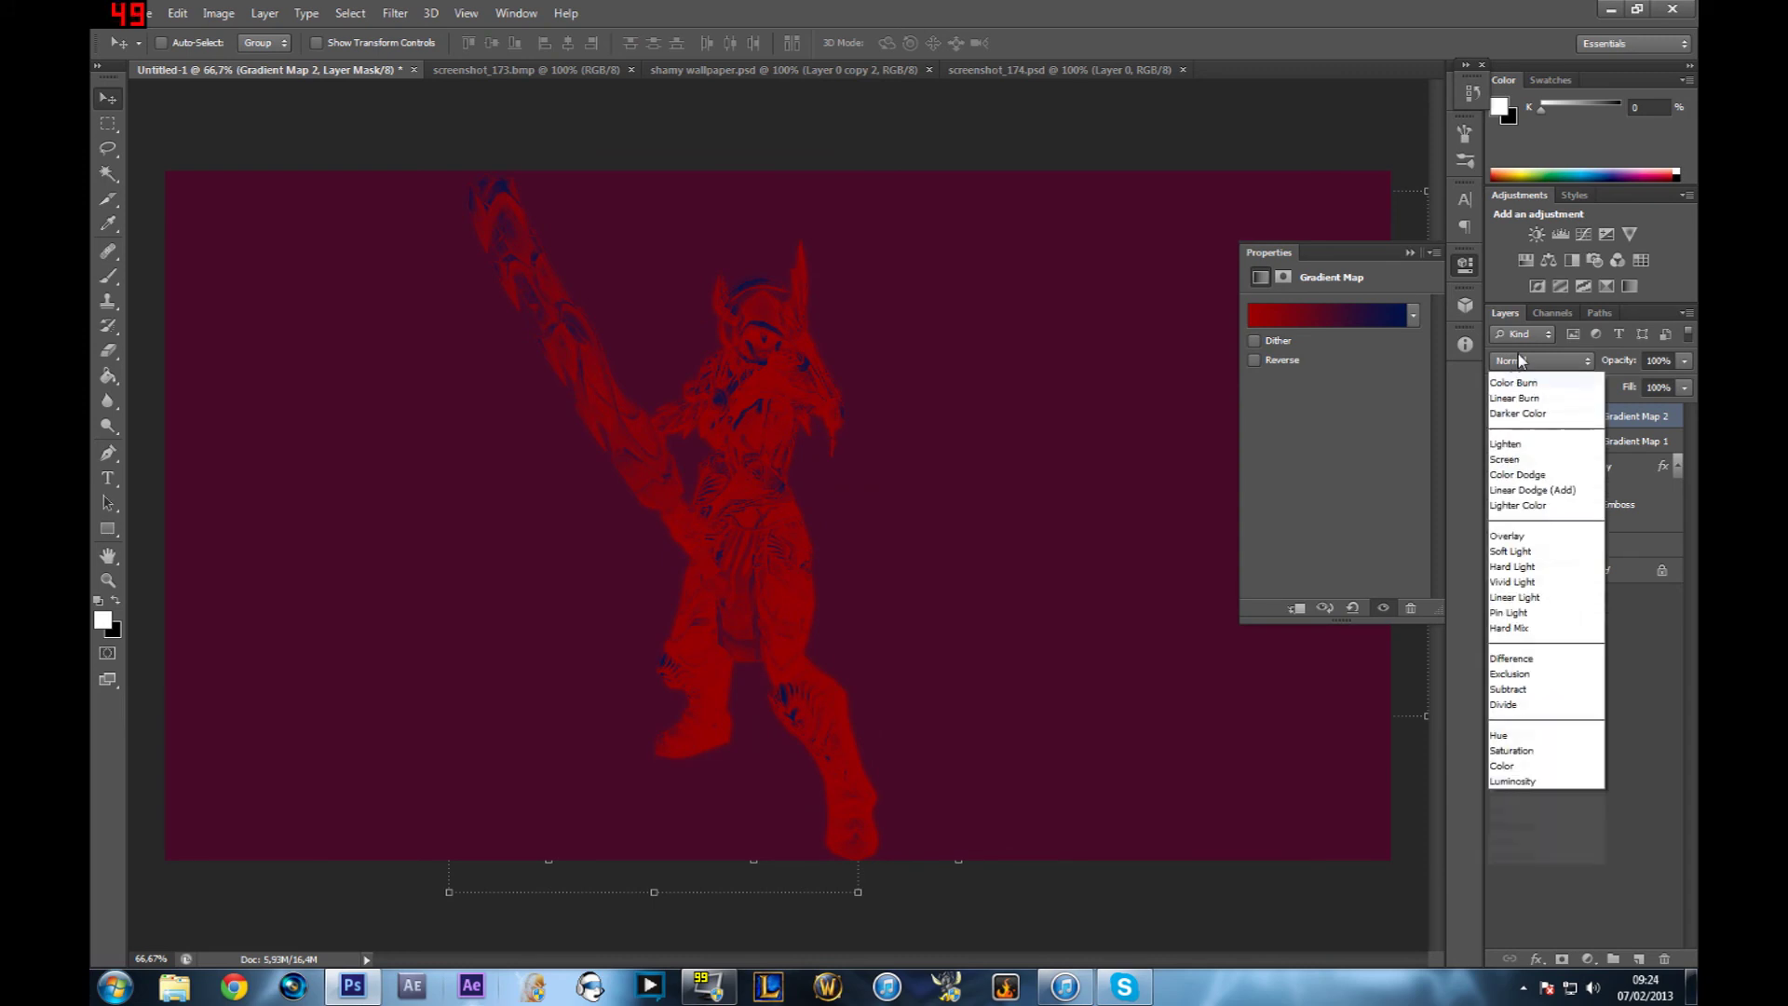
pyautogui.click(1532, 603)
pyautogui.click(1684, 363)
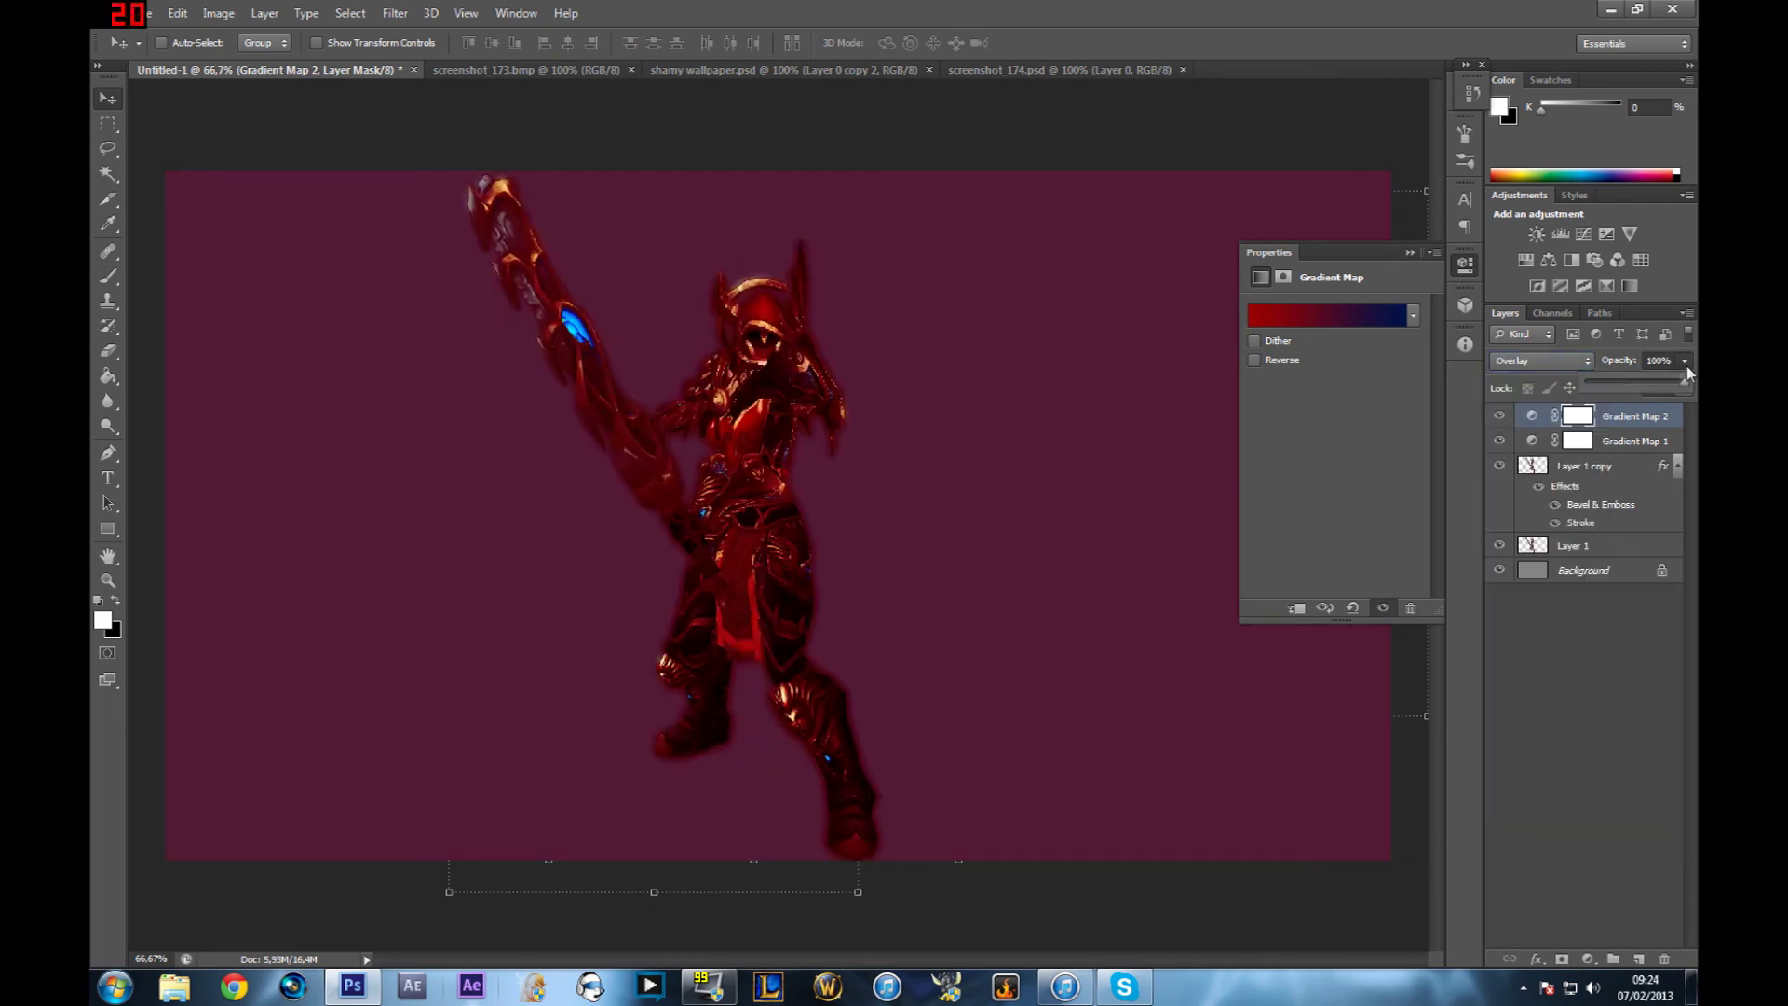
pyautogui.moveTo(1650, 380); pyautogui.dragTo(1612, 390)
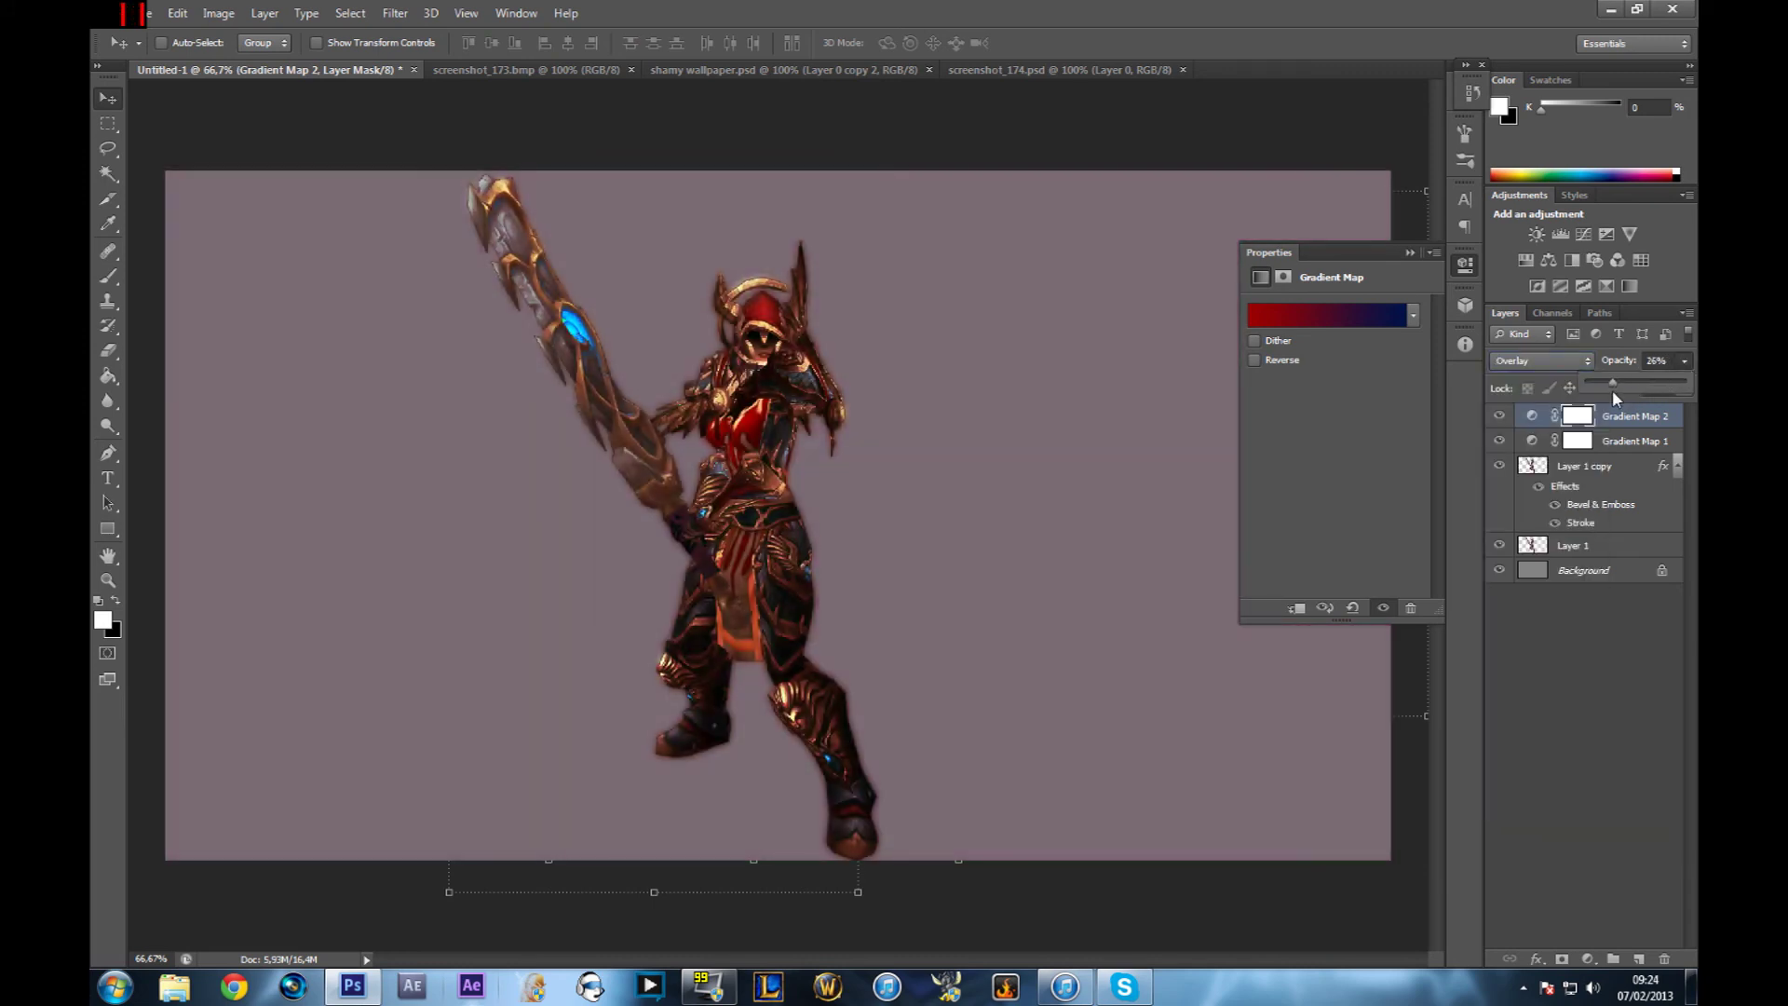
pyautogui.click(1498, 570)
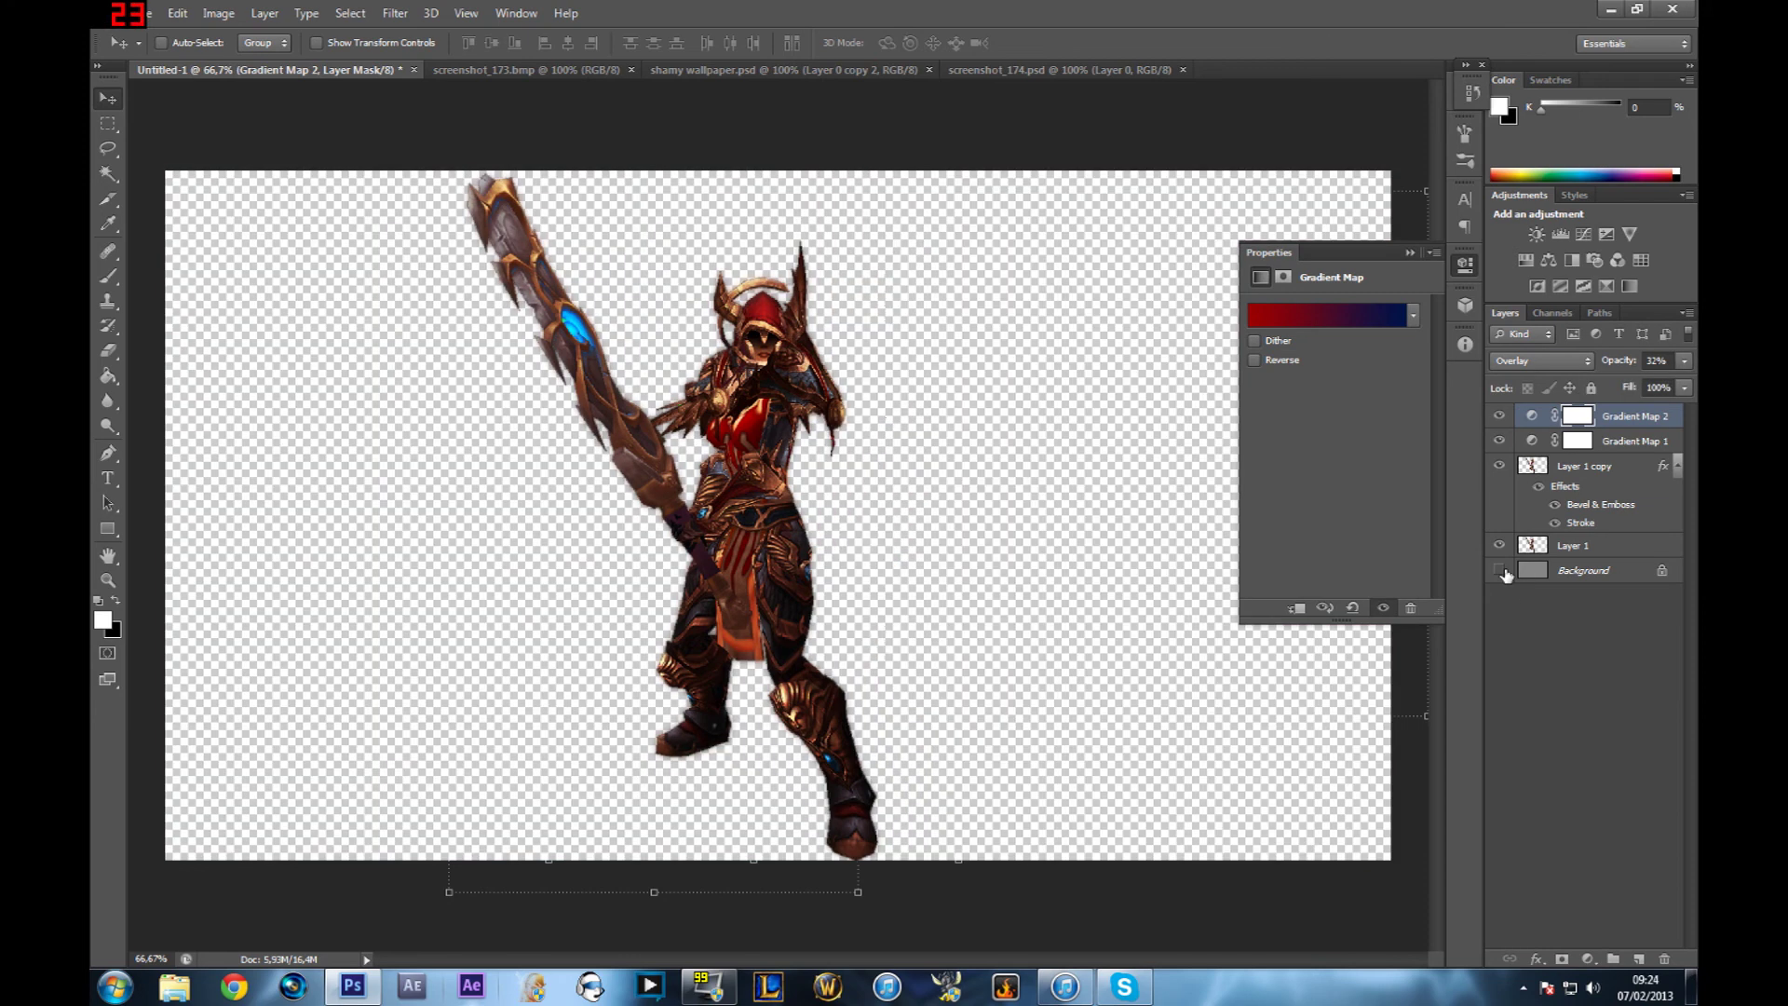
pyautogui.click(1684, 360)
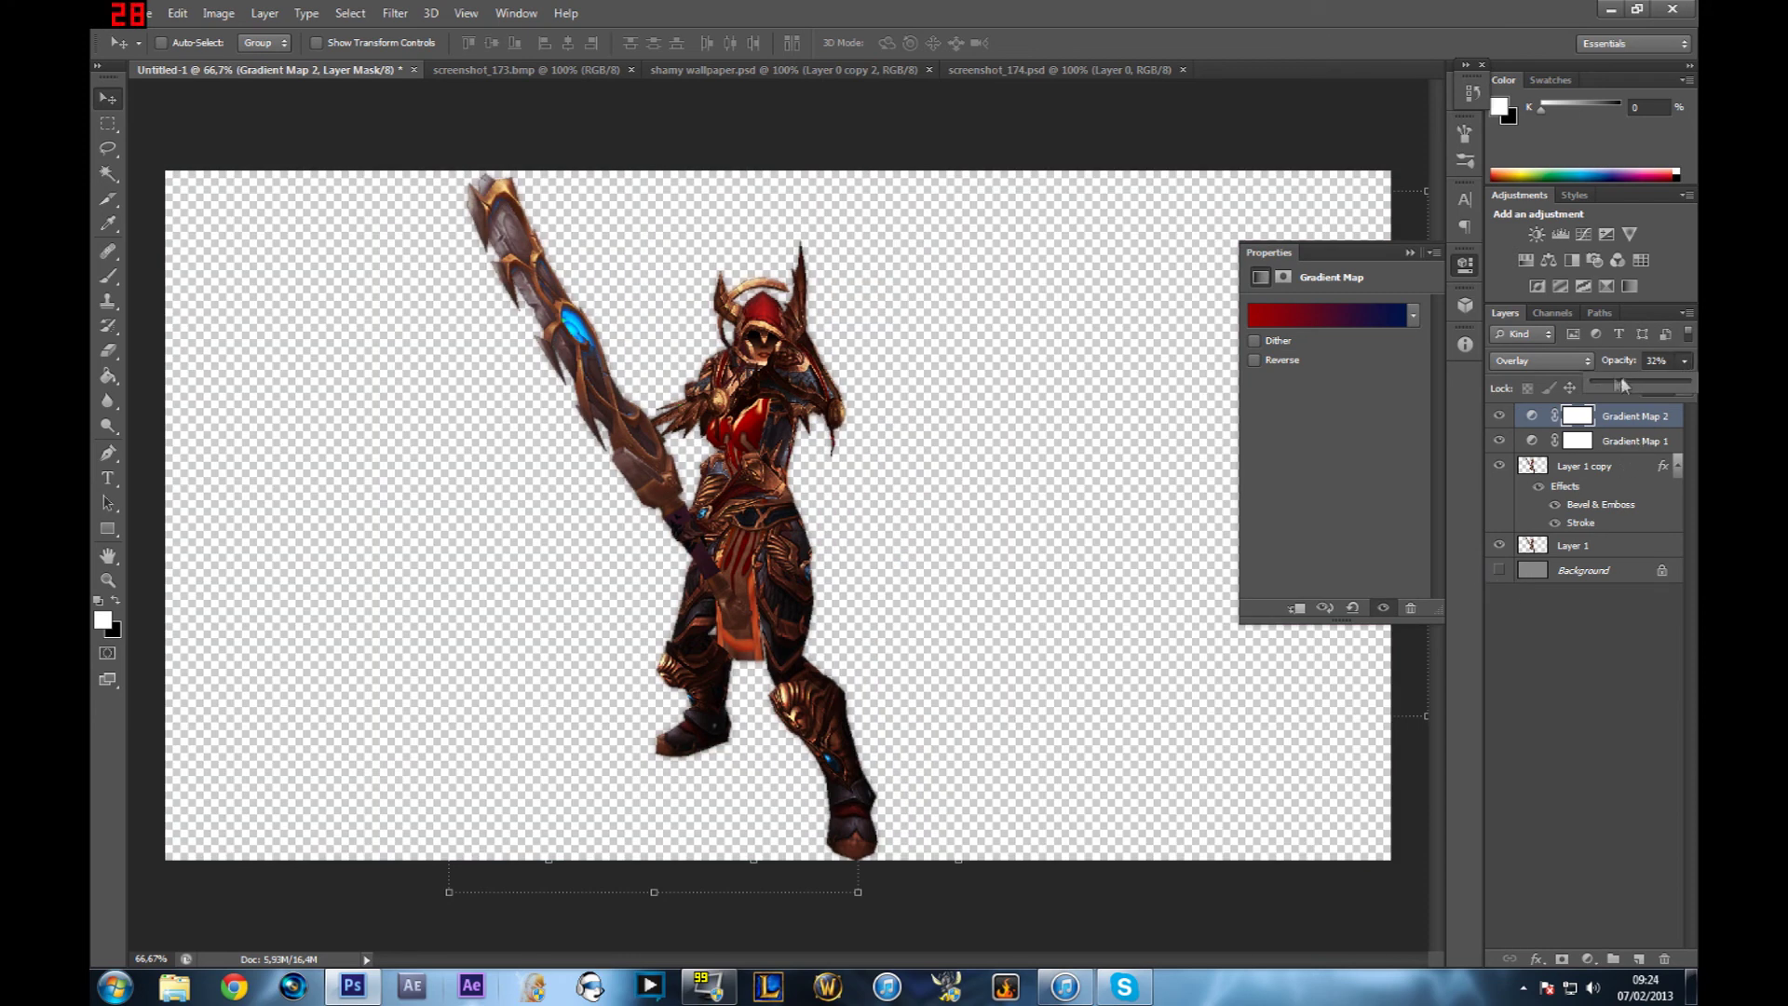
pyautogui.moveTo(1606, 383); pyautogui.dragTo(1602, 384)
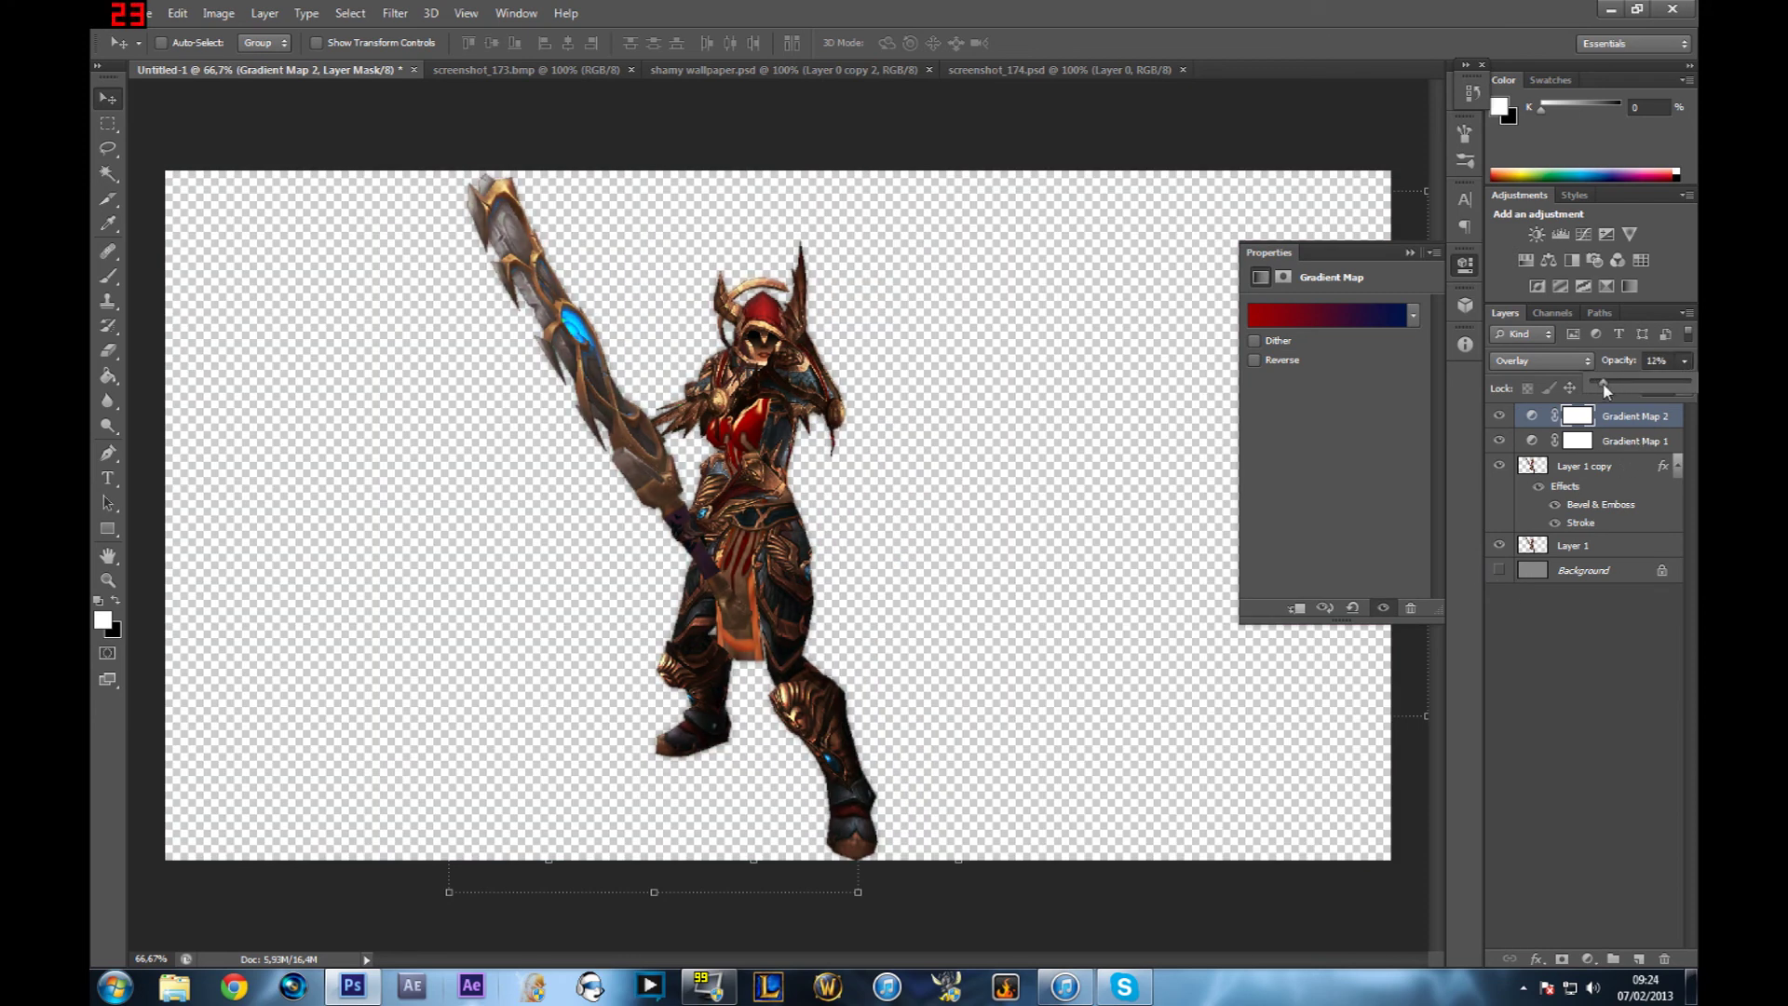